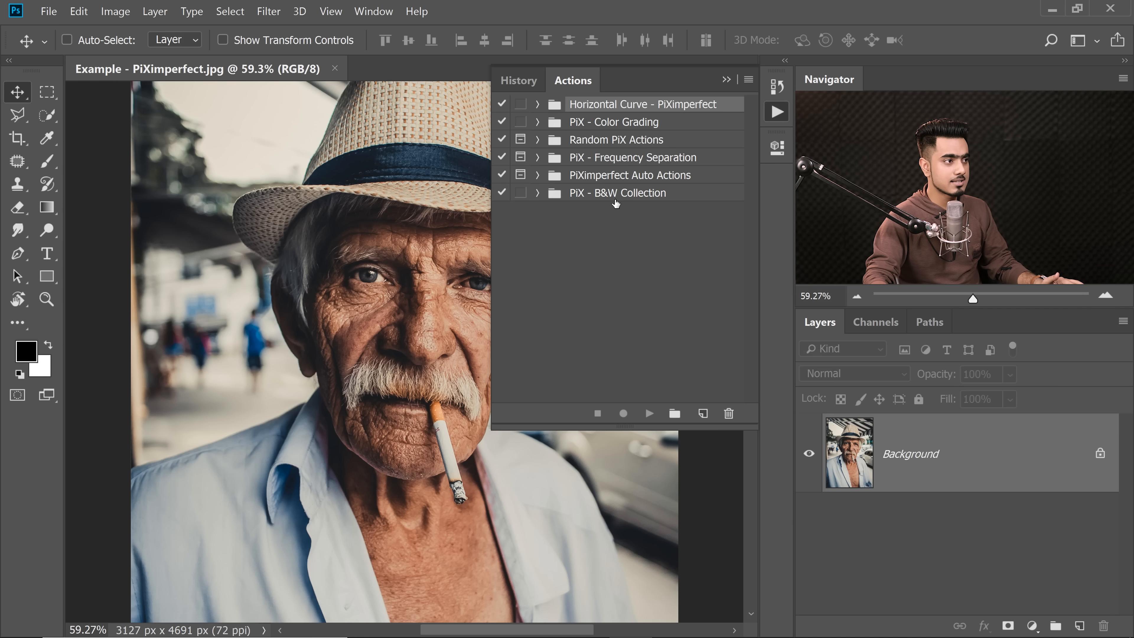
- Run the PiX B&W action from the PiX - B&W Collection set on the photo and delete the layer it produces
{"action": "left_click", "coordinate": [537, 193], "text": "alt"}
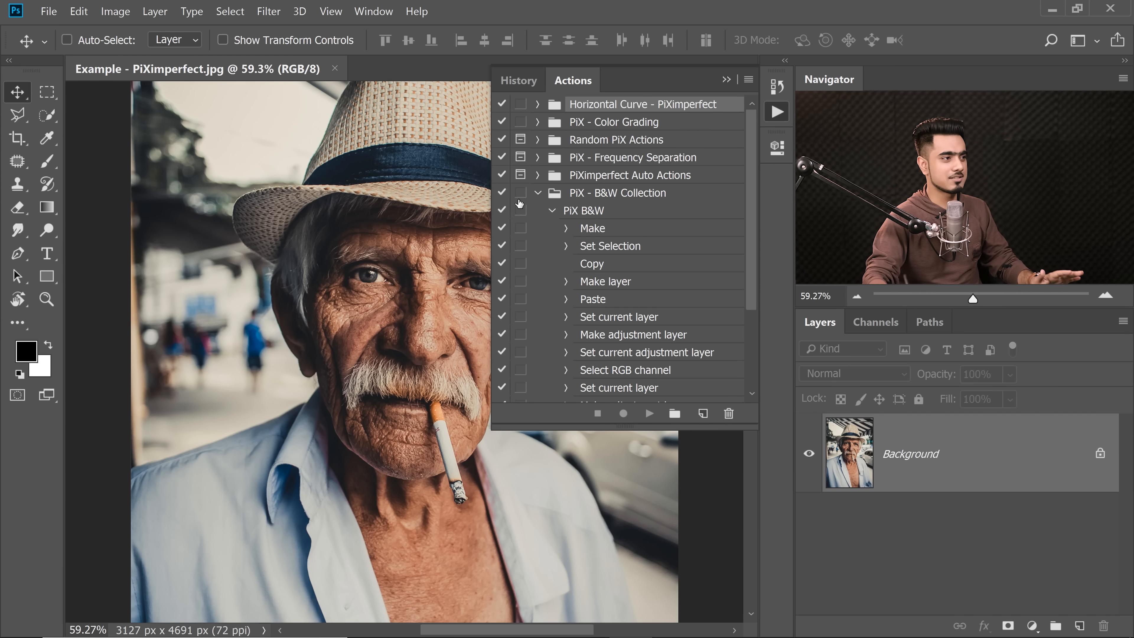
{"action": "left_click", "coordinate": [552, 210]}
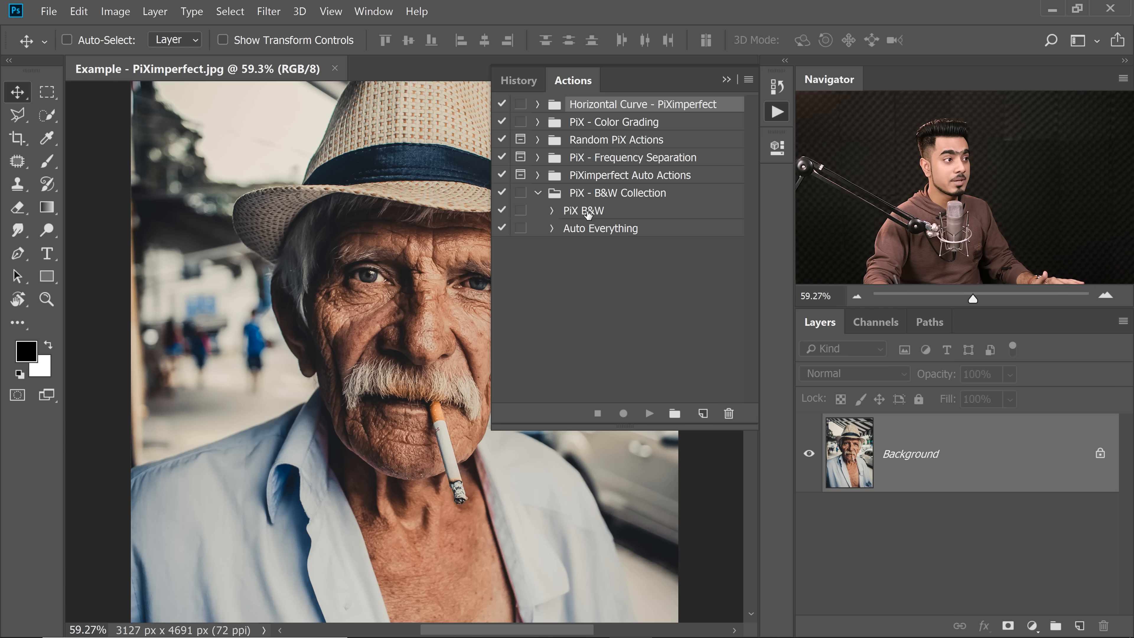
{"action": "left_click", "coordinate": [599, 213]}
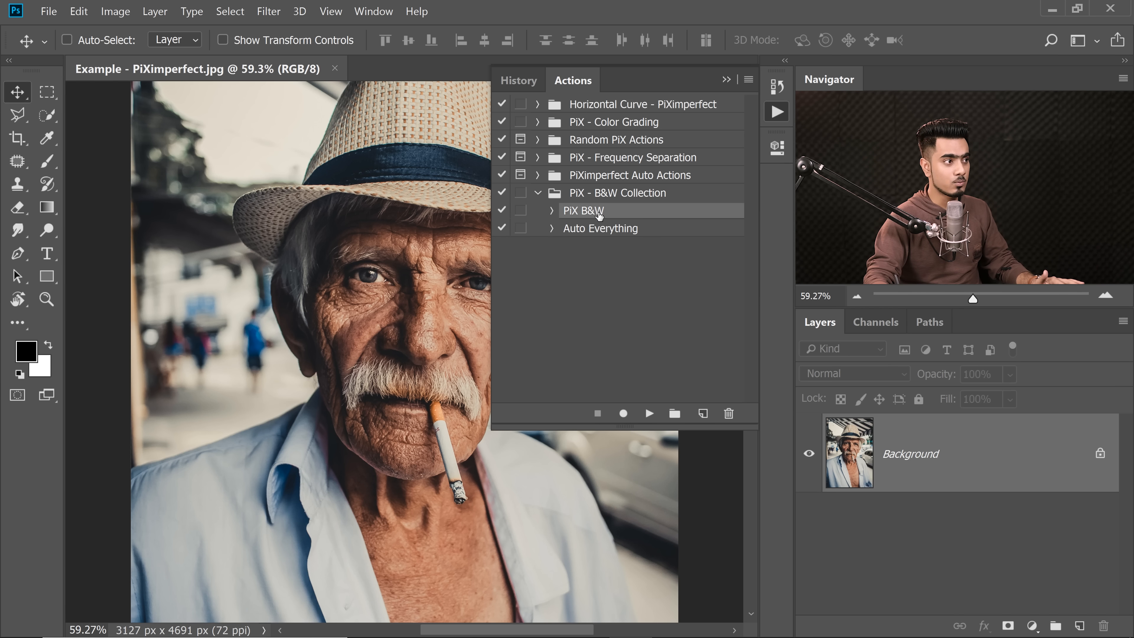
{"action": "left_click", "coordinate": [650, 412]}
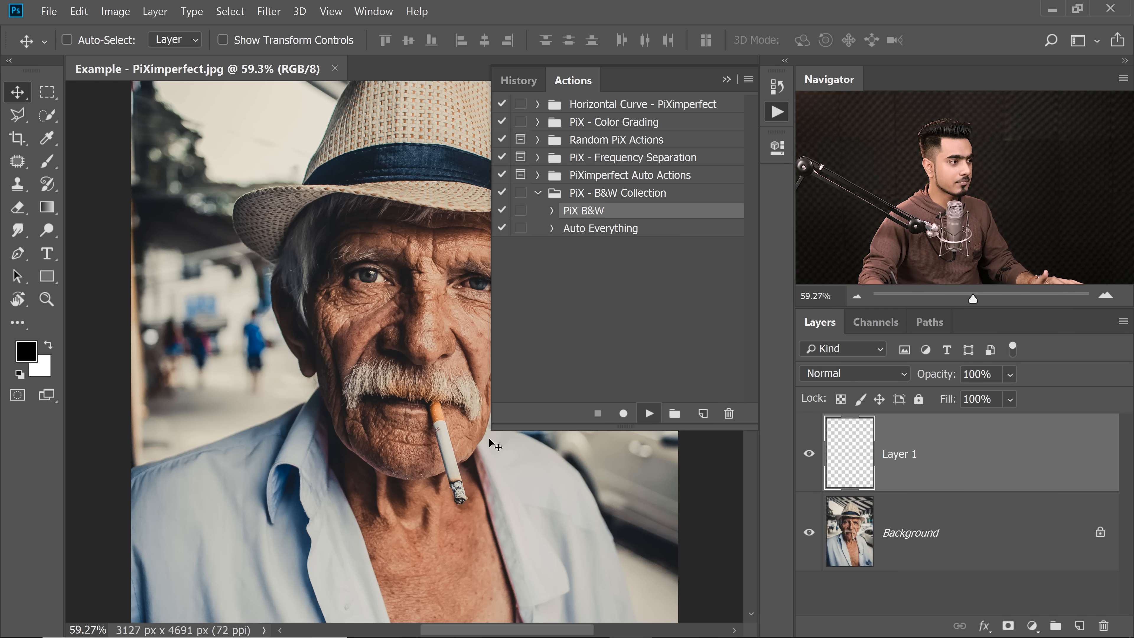
{"action": "left_click", "coordinate": [726, 80]}
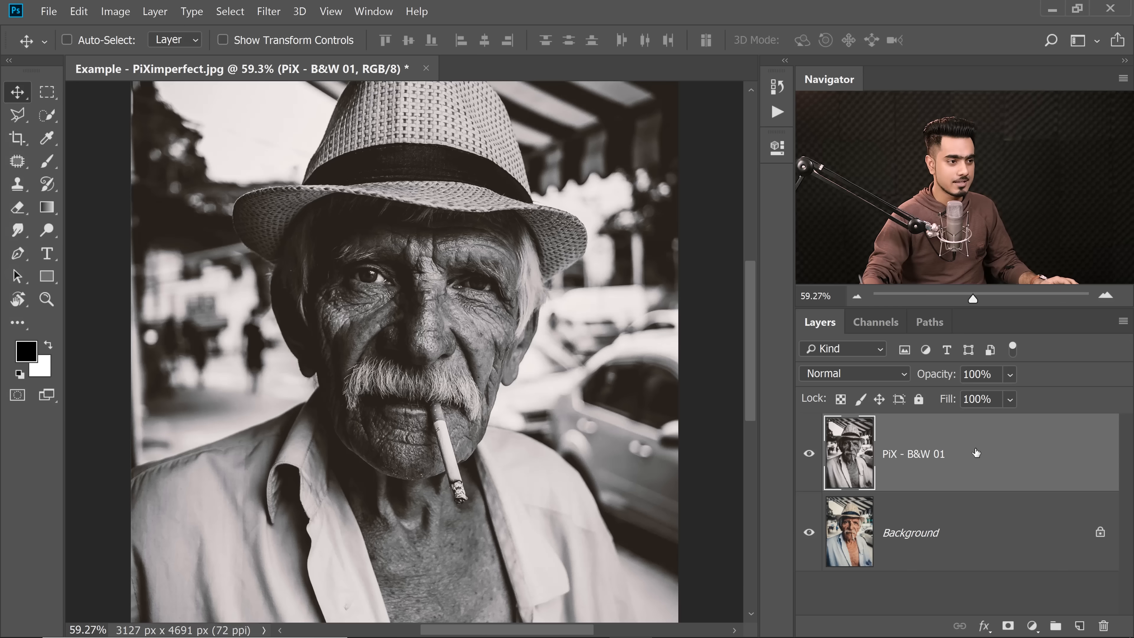
{"action": "left_click_drag", "start_coordinate": [1036, 451], "coordinate": [1104, 625]}
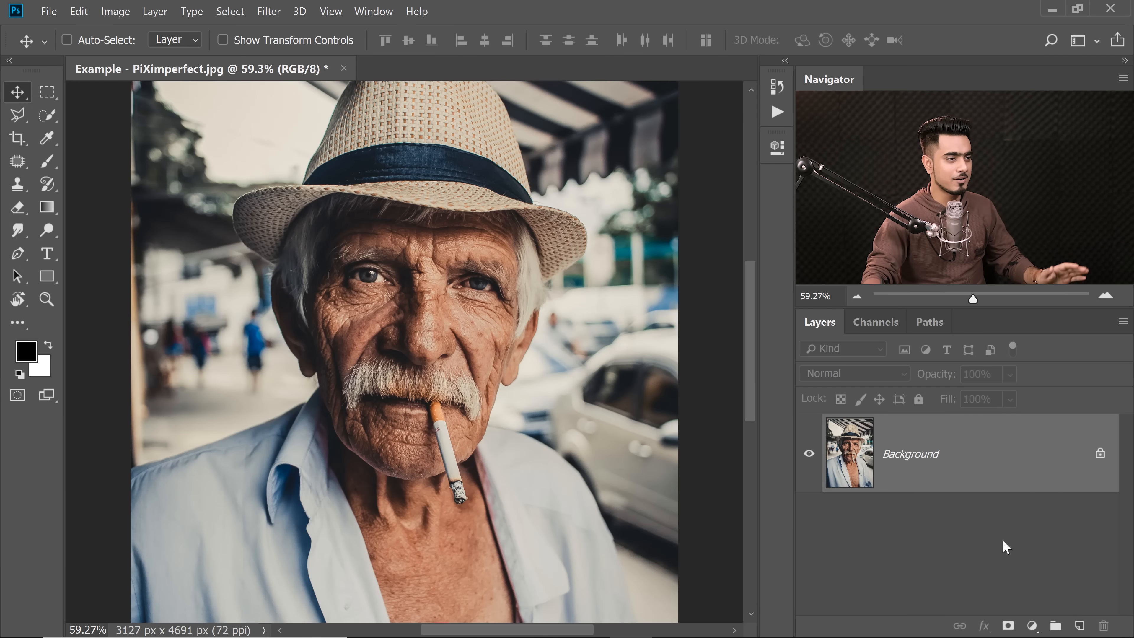
- Export all action sets as a text file named Actions1.txt in the PiX - Action Test folder
{"action": "left_click", "coordinate": [777, 112]}
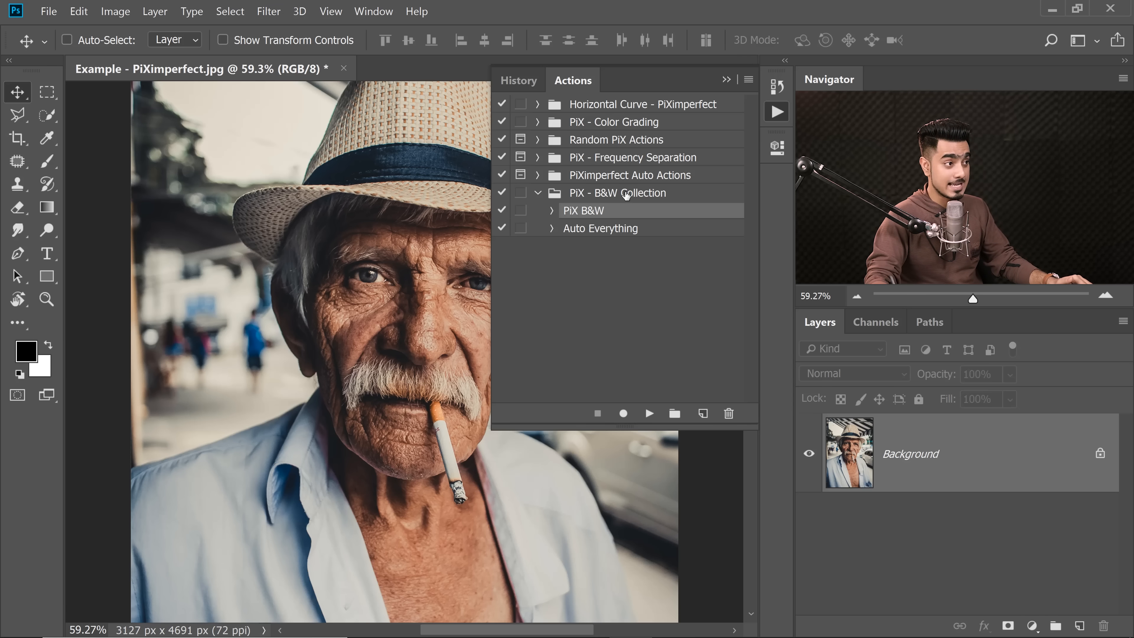
{"action": "left_click", "coordinate": [627, 195]}
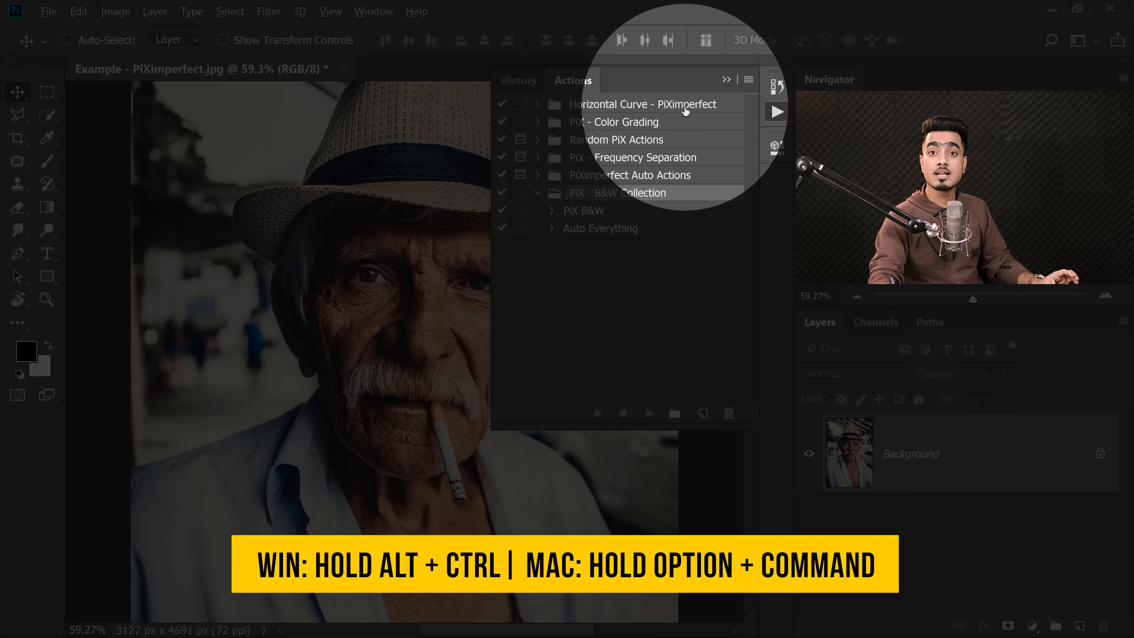
{"action": "key", "text": "ctrl+alt"}
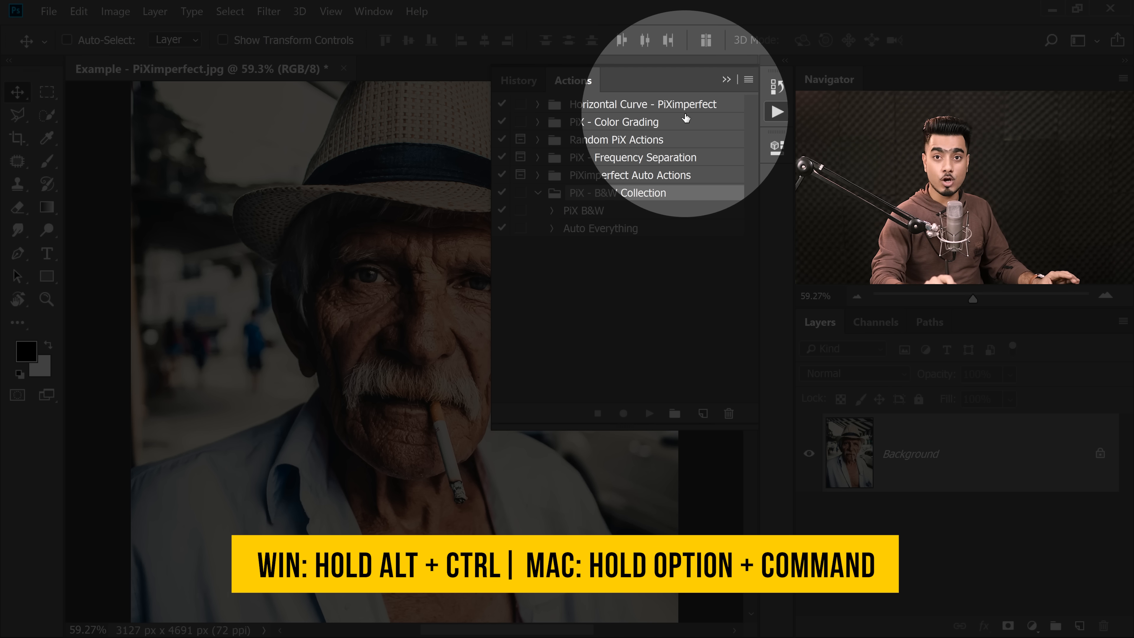
{"action": "key", "text": "ctrl+alt"}
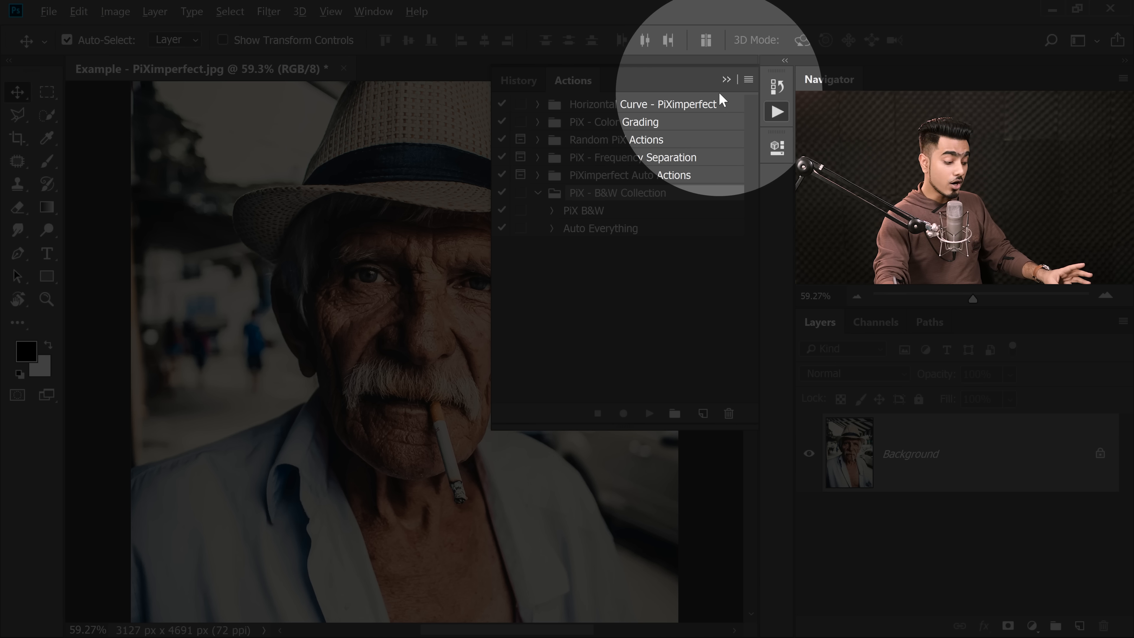
{"action": "left_click", "coordinate": [749, 81]}
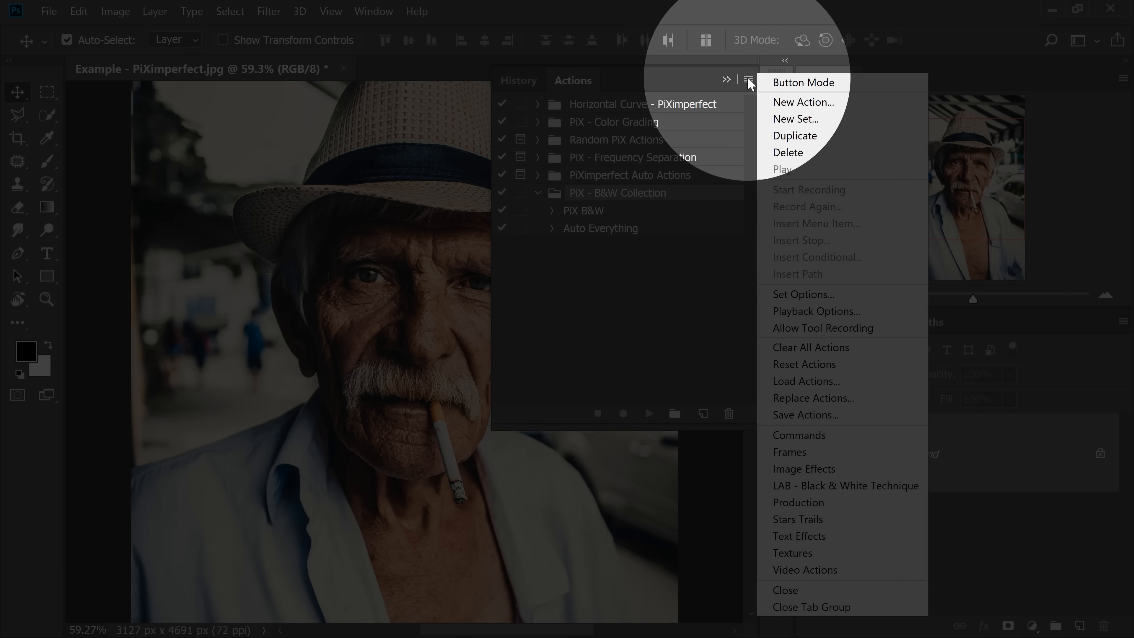
{"action": "left_click", "coordinate": [817, 416]}
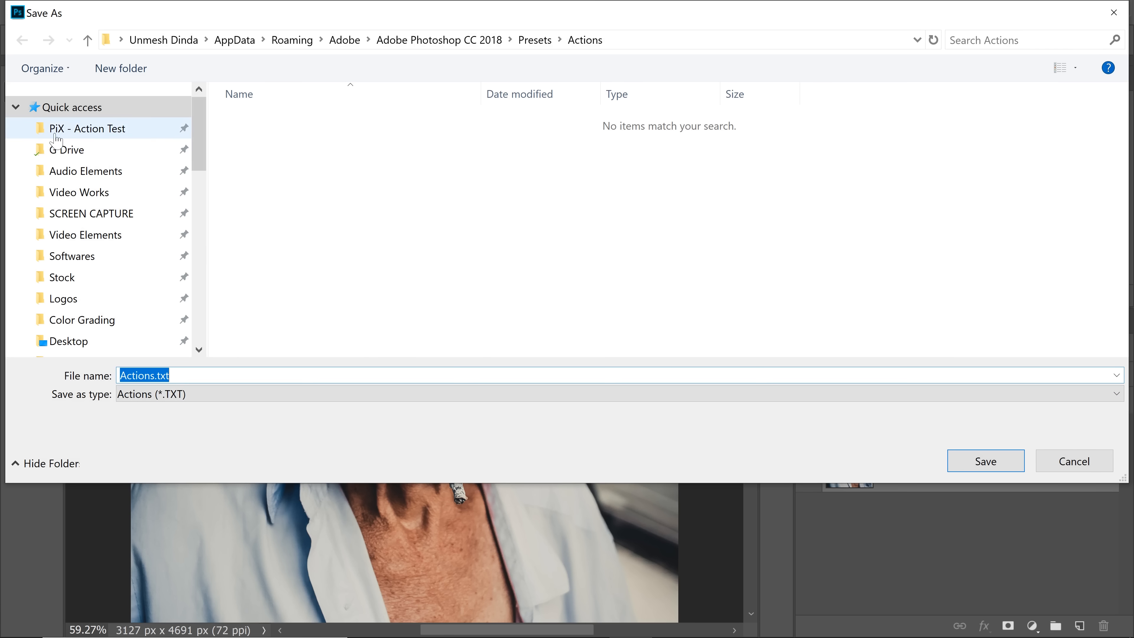
{"action": "left_click", "coordinate": [91, 133]}
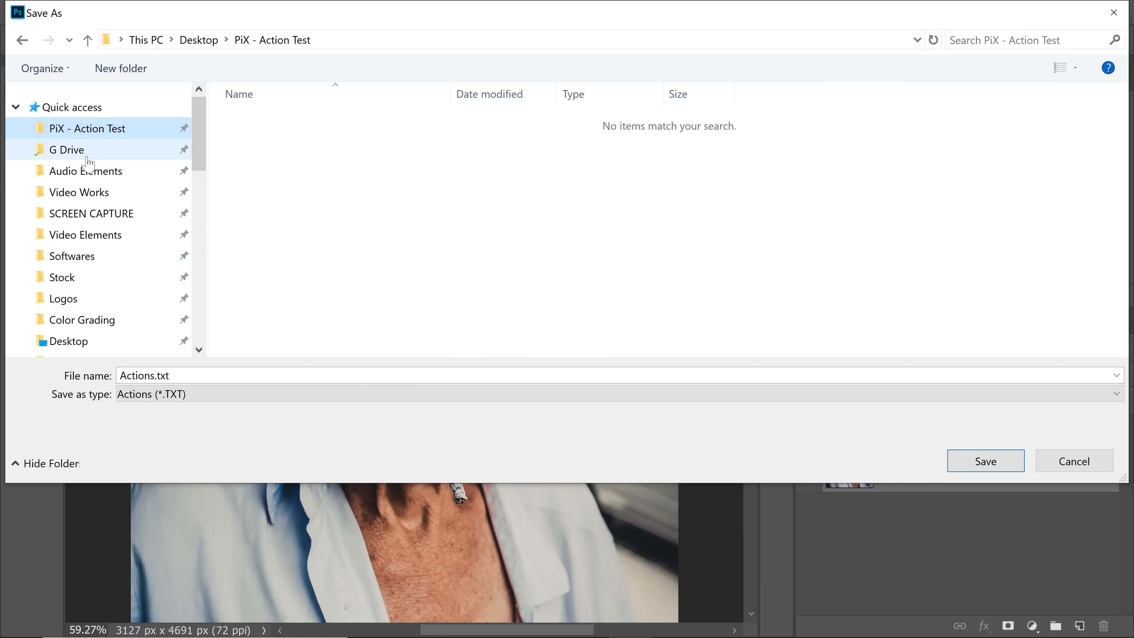
{"action": "left_click", "coordinate": [189, 376]}
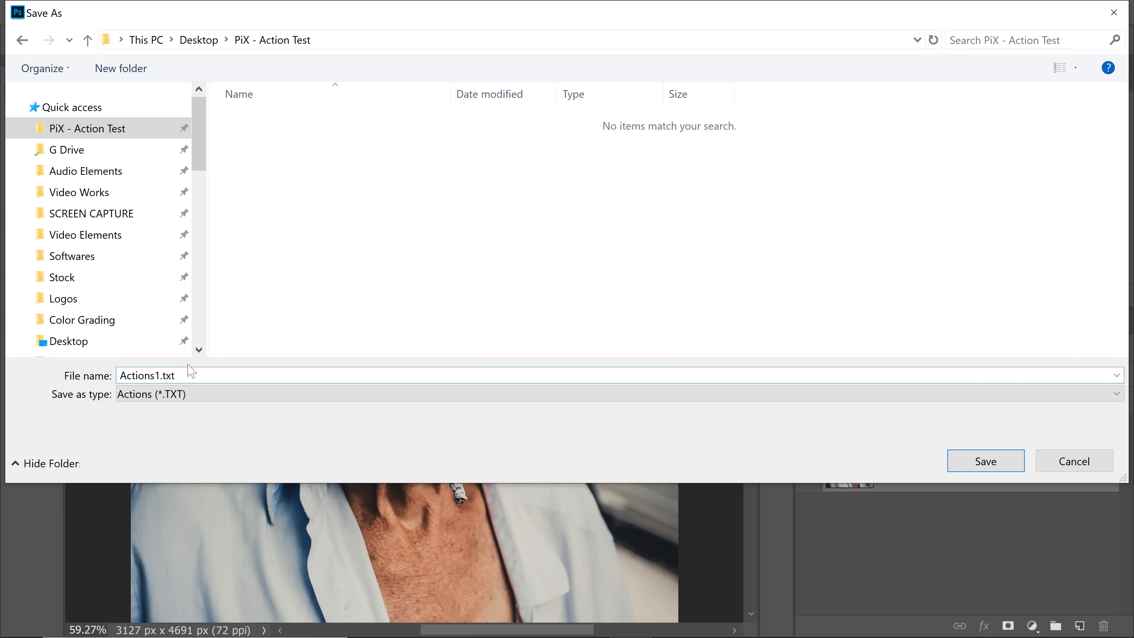
{"action": "left_click", "coordinate": [986, 463]}
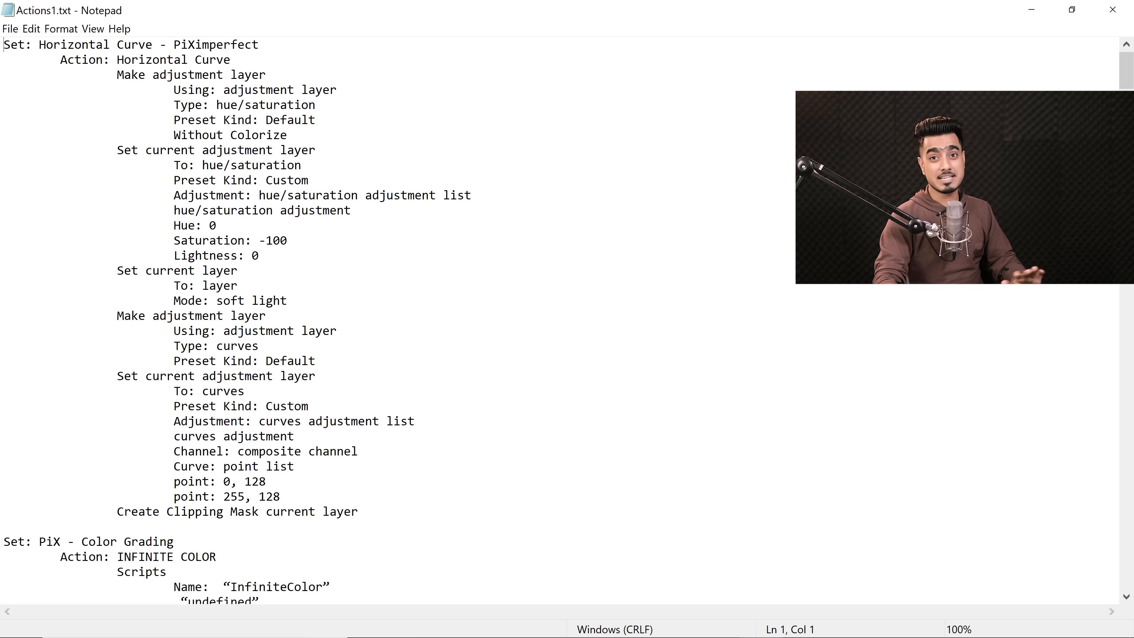
- Switch to Notepad and locate the PiX B&W action under the PiX - B&W Collection set in Actions1.txt
{"action": "left_click", "coordinate": [1031, 10]}
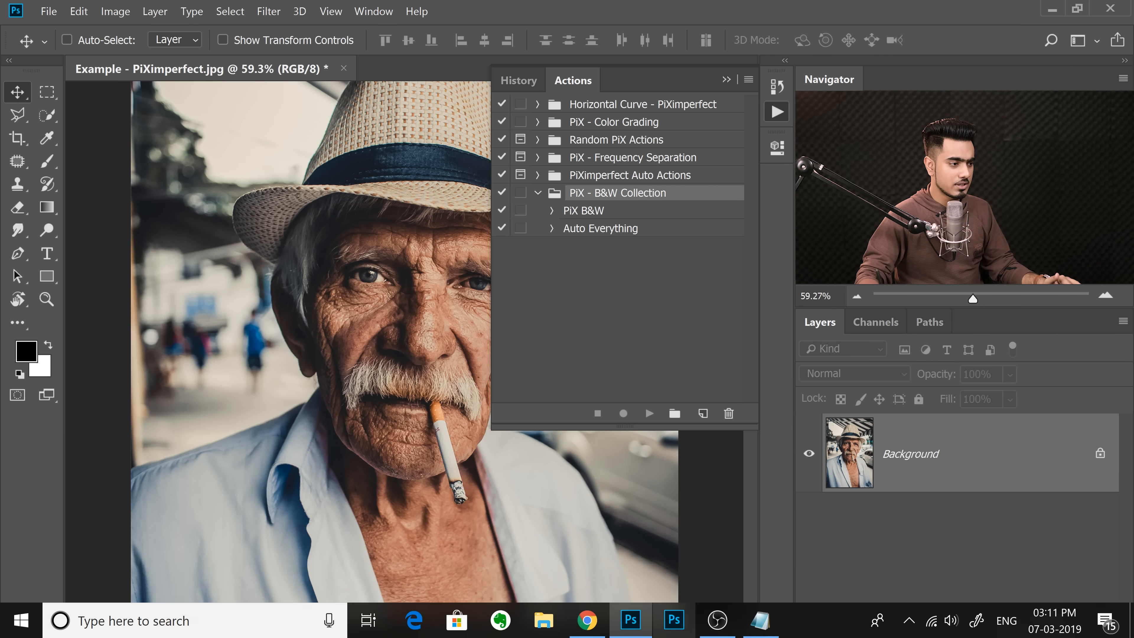
{"action": "left_click", "coordinate": [760, 624]}
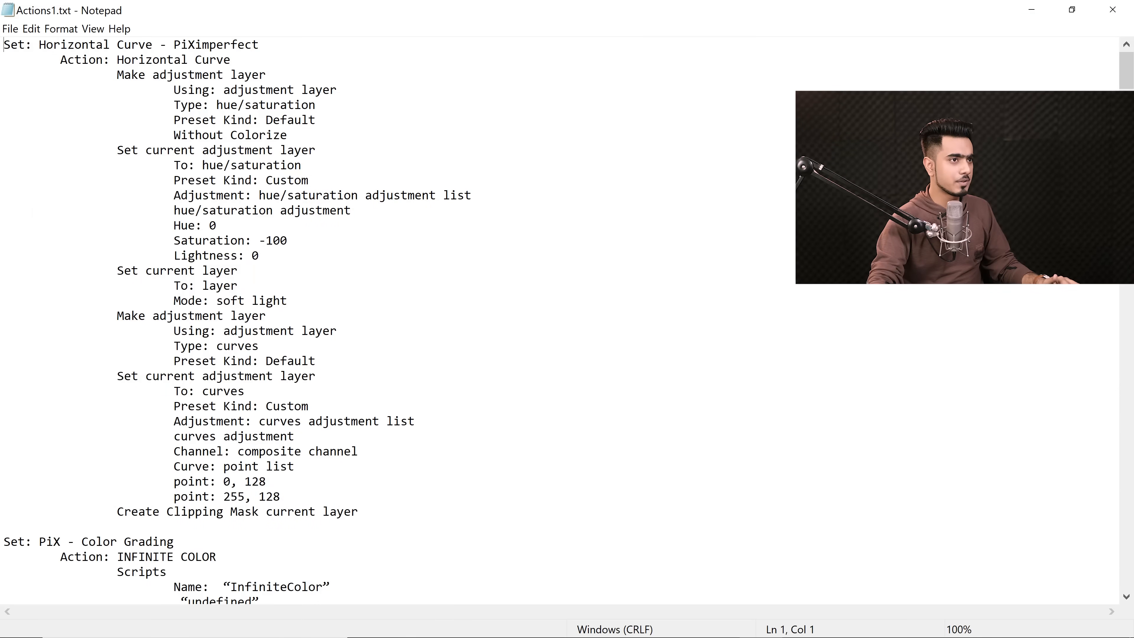
{"action": "scroll", "coordinate": [559, 320], "scroll_direction": "down", "scroll_amount": 20}
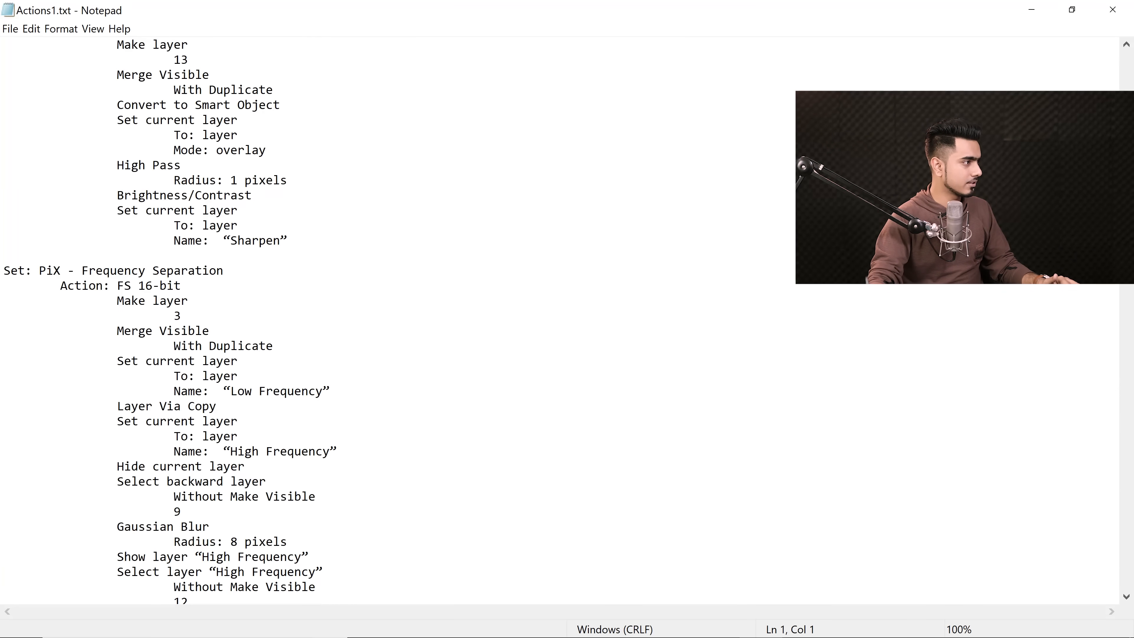
{"action": "scroll", "coordinate": [1107, 518], "scroll_direction": "down", "scroll_amount": 20}
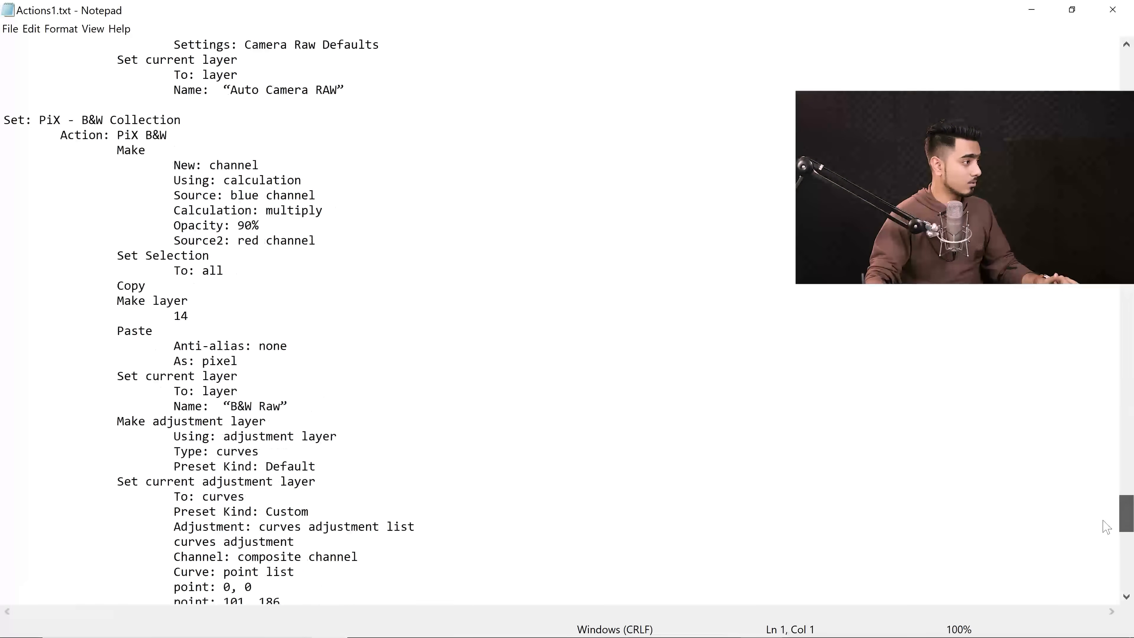
{"action": "scroll", "coordinate": [1107, 519], "scroll_direction": "up", "scroll_amount": 1}
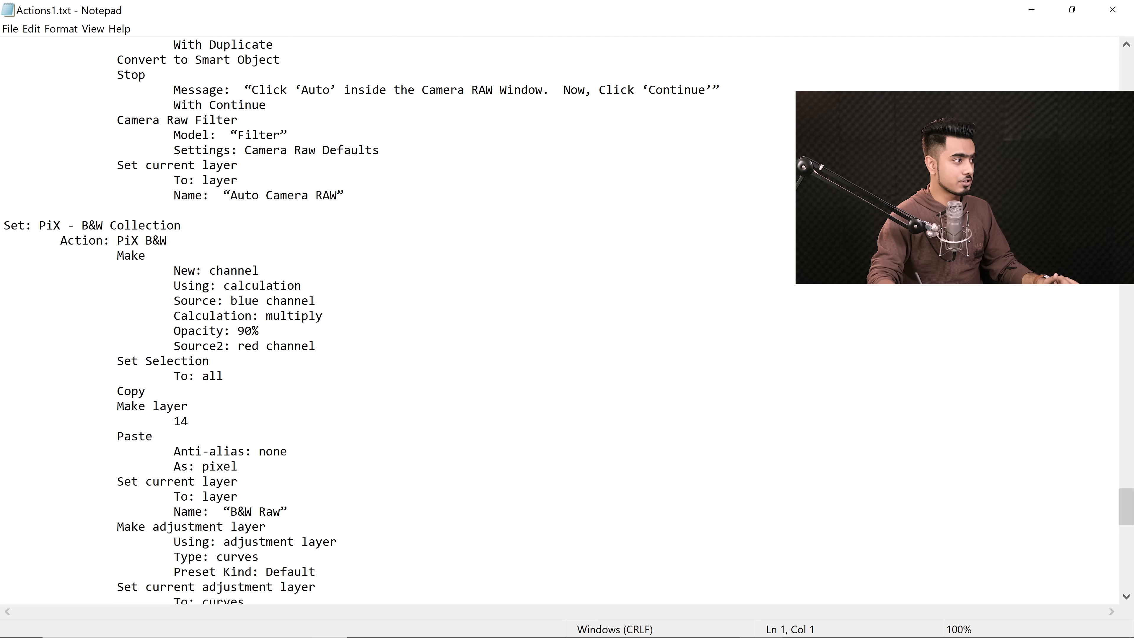
{"action": "scroll", "coordinate": [1123, 527], "scroll_direction": "down", "scroll_amount": 3}
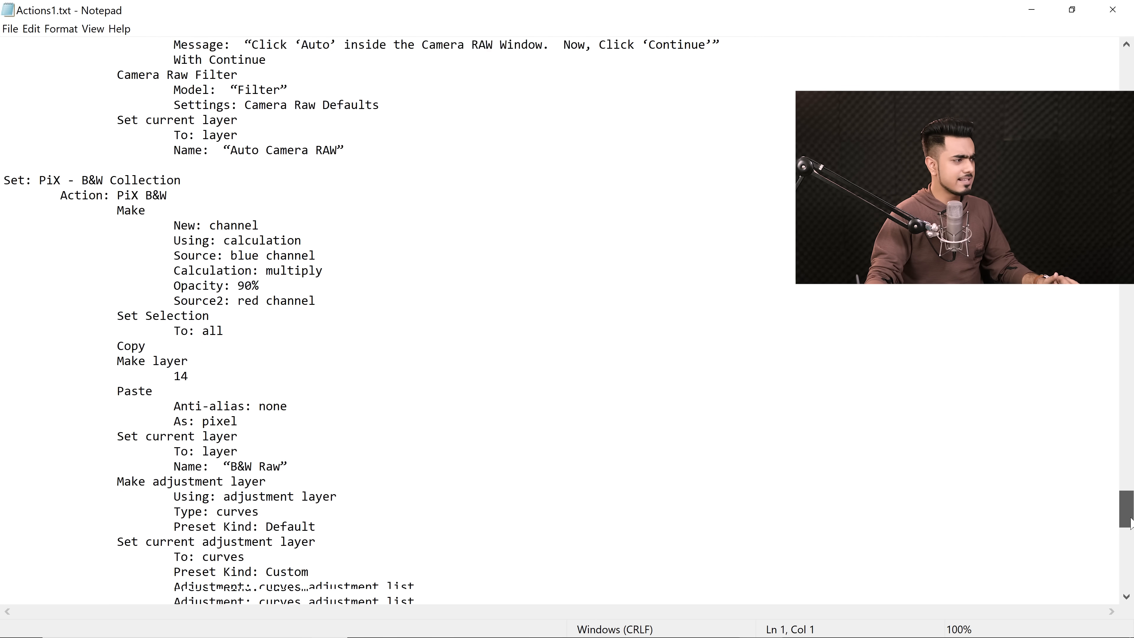
{"action": "mouse_move", "coordinate": [1132, 529]}
{"action": "left_mouse_down"}
{"action": "mouse_move", "coordinate": [1127, 566]}
{"action": "mouse_move", "coordinate": [1127, 512]}
{"action": "left_mouse_up"}
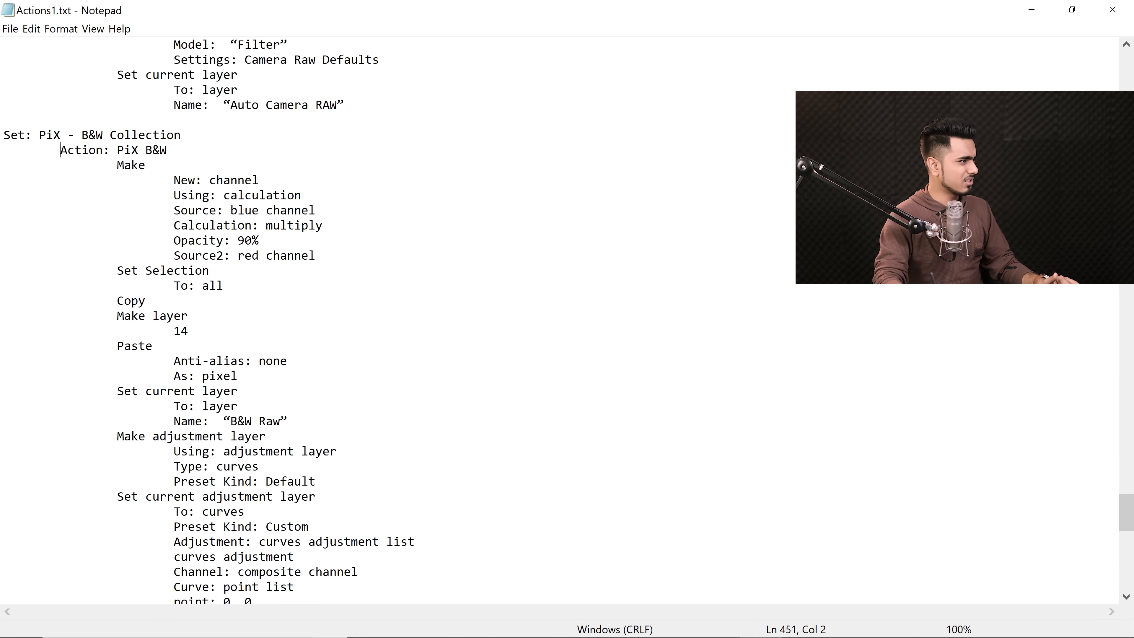
- Cut the complete PiX B&W action listing, from its Action line through the "PiX - B&W 01" layer name
{"action": "key", "text": "shift+Down"}
{"action": "key", "text": "shift+Down"}
{"action": "key", "text": "shift+Down"}
{"action": "key", "text": "shift+Down"}
{"action": "key", "text": "shift+Down"}
{"action": "key", "text": "shift+Down"}
{"action": "key", "text": "shift+Down"}
{"action": "key", "text": "shift+Down"}
{"action": "key", "text": "shift+Down"}
{"action": "key", "text": "shift+Down"}
{"action": "key", "text": "shift+Down"}
{"action": "key", "text": "shift+Down"}
{"action": "key", "text": "shift+Down"}
{"action": "key", "text": "shift+Down"}
{"action": "key", "text": "shift+Down"}
{"action": "key", "text": "shift+Down"}
{"action": "key", "text": "shift+Down"}
{"action": "key", "text": "shift+Down"}
{"action": "key", "text": "shift+Down"}
{"action": "key", "text": "shift+Down"}
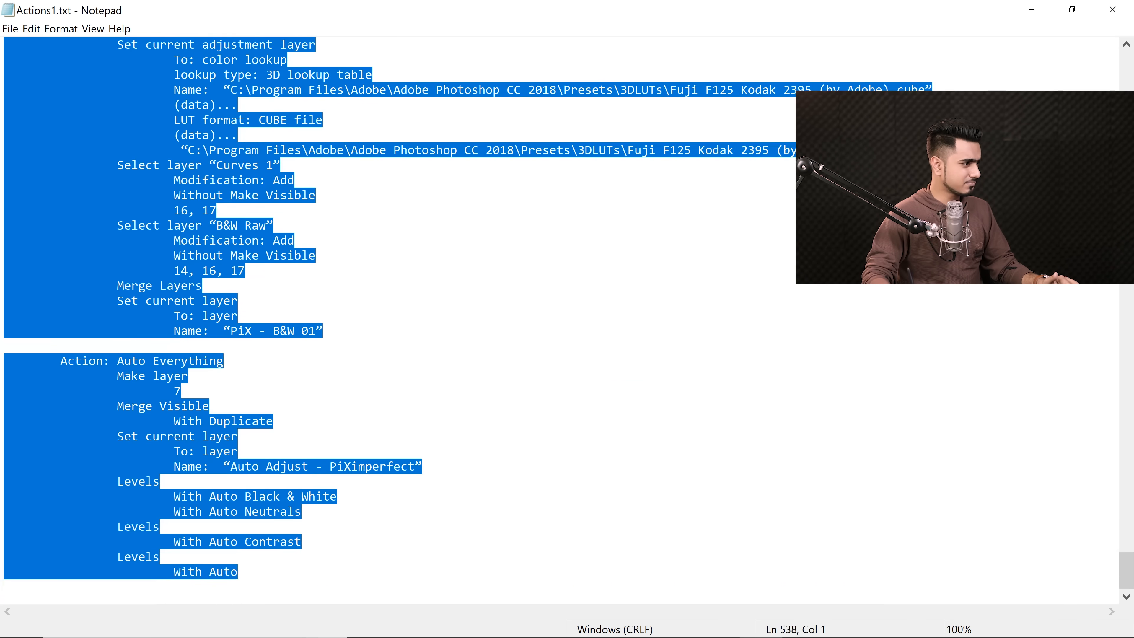
{"action": "key", "text": "shift+Up"}
{"action": "key", "text": "shift+Up"}
{"action": "key", "text": "shift+Up"}
{"action": "key", "text": "shift+Up"}
{"action": "key", "text": "shift+Up"}
{"action": "key", "text": "shift+Up"}
{"action": "key", "text": "shift+Up"}
{"action": "key", "text": "shift+Up"}
{"action": "key", "text": "shift+Up"}
{"action": "key", "text": "shift+Up"}
{"action": "key", "text": "shift+Up"}
{"action": "key", "text": "shift+Up"}
{"action": "key", "text": "shift+Up"}
{"action": "key", "text": "shift+Up"}
{"action": "key", "text": "shift+Up"}
{"action": "key", "text": "shift+Up"}
{"action": "key", "text": "shift+Left"}
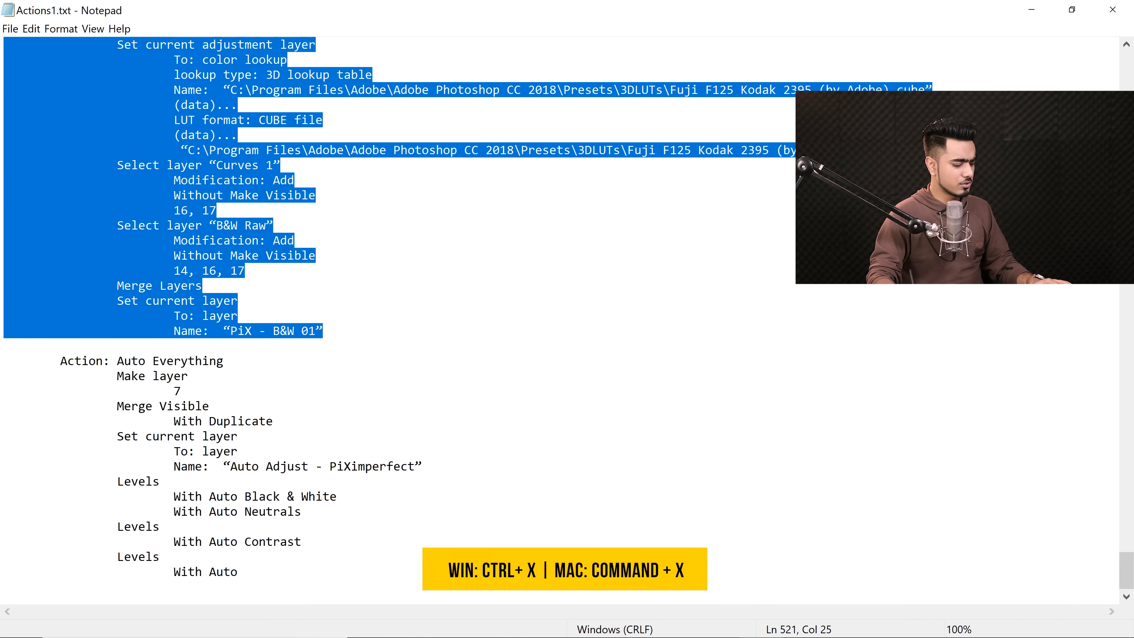
{"action": "key", "text": "ctrl+x"}
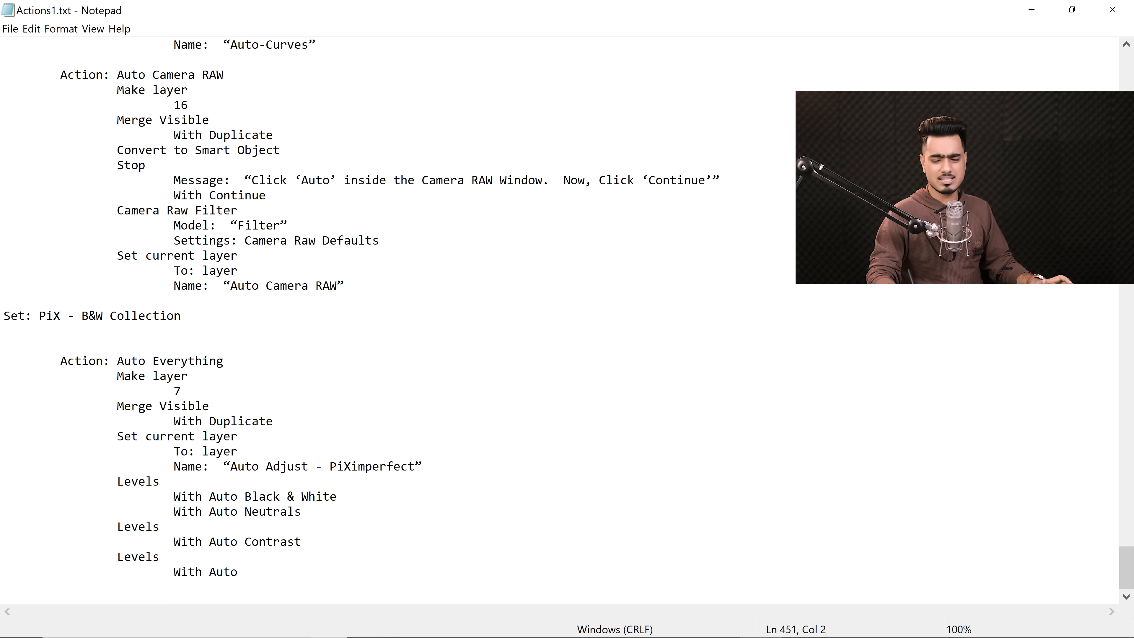
- Replace the entire content of Actions1.txt with the cut PiX B&W listing
{"action": "key", "text": "ctrl+a"}
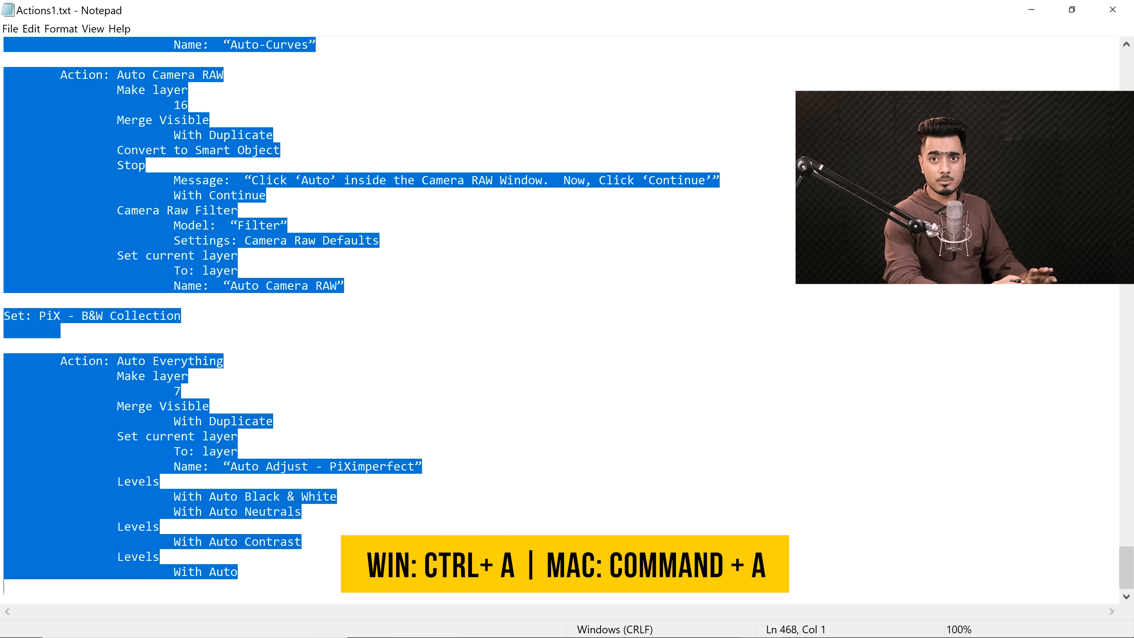
{"action": "key", "text": "Delete"}
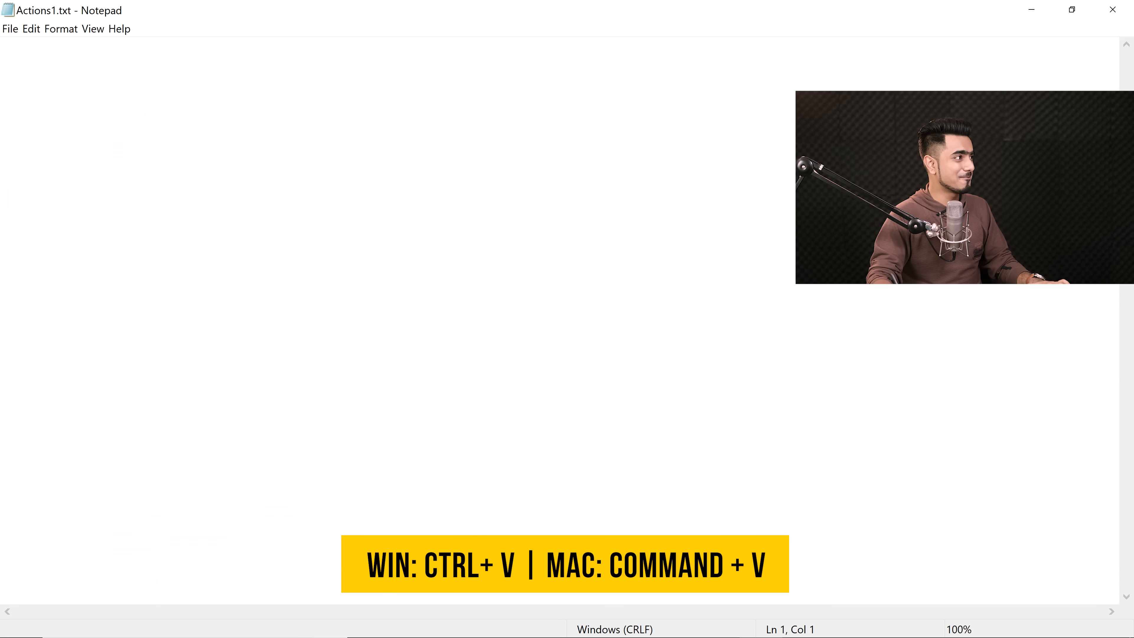
{"action": "key", "text": "ctrl+v"}
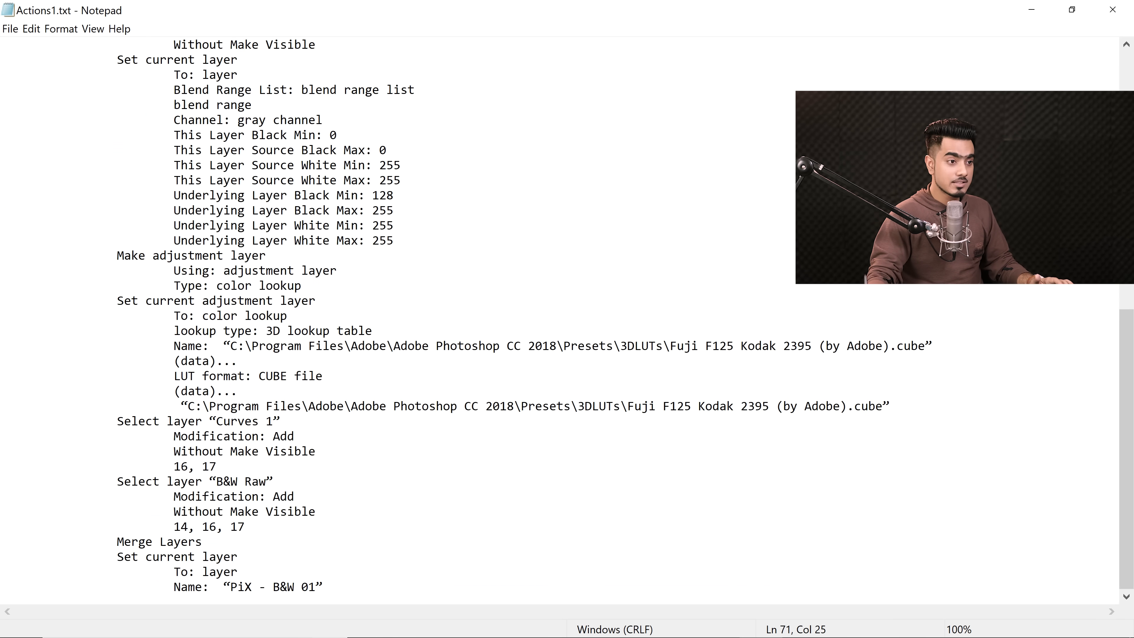
- Examine the first Make entry of the PiX B&W listing, focusing on its new channel and calculation lines
{"action": "scroll", "coordinate": [568, 322], "scroll_direction": "up", "scroll_amount": 11}
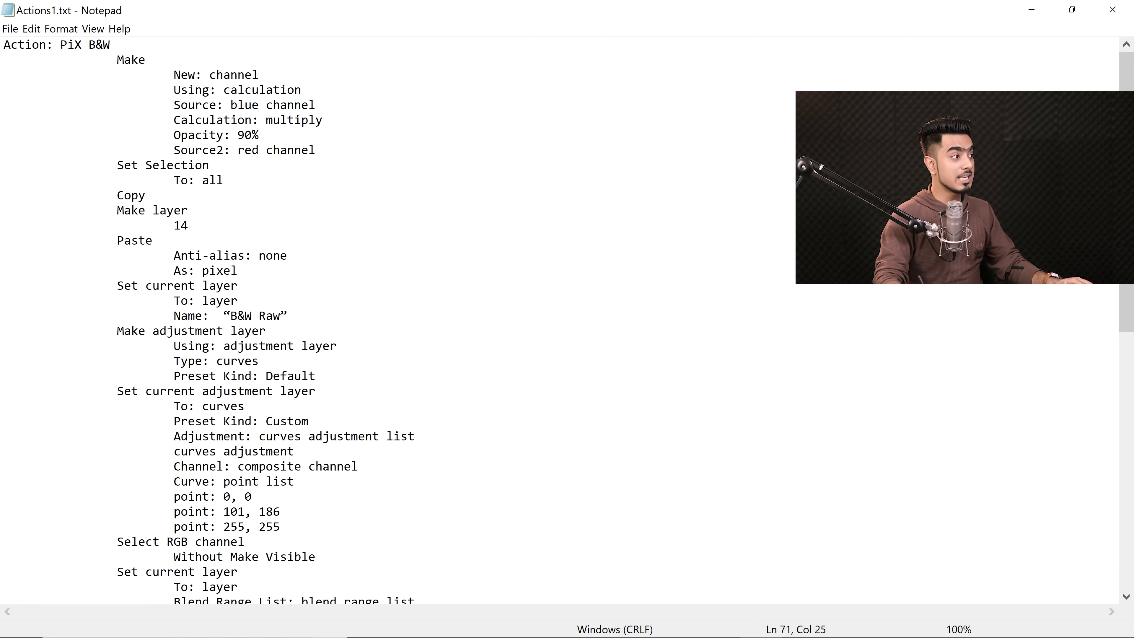
{"action": "left_click_drag", "start_coordinate": [173, 75], "coordinate": [252, 75]}
{"action": "left_click", "coordinate": [260, 75]}
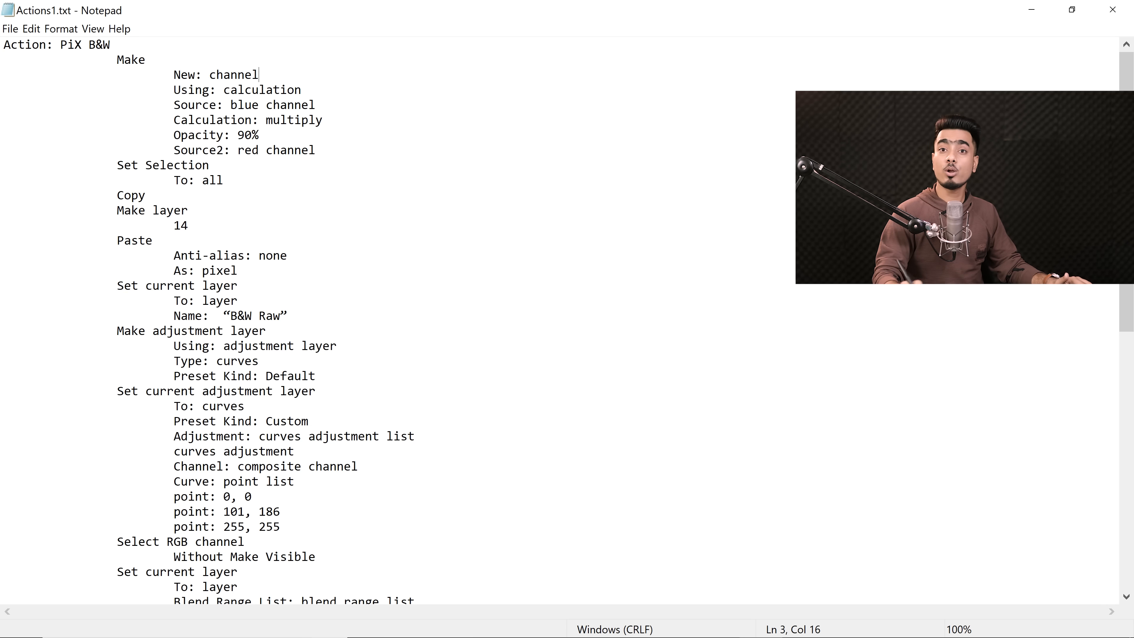
{"action": "left_click_drag", "start_coordinate": [174, 90], "coordinate": [230, 90]}
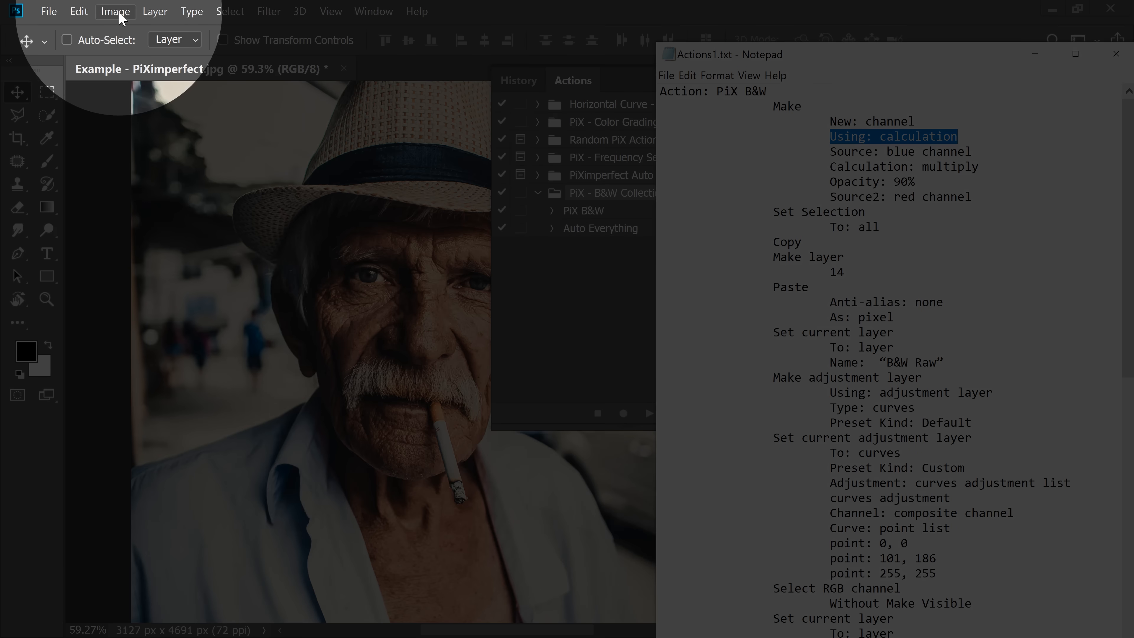
- Switch to Photoshop, open the Calculations dialog for the photo and reposition it
{"action": "left_click", "coordinate": [116, 13]}
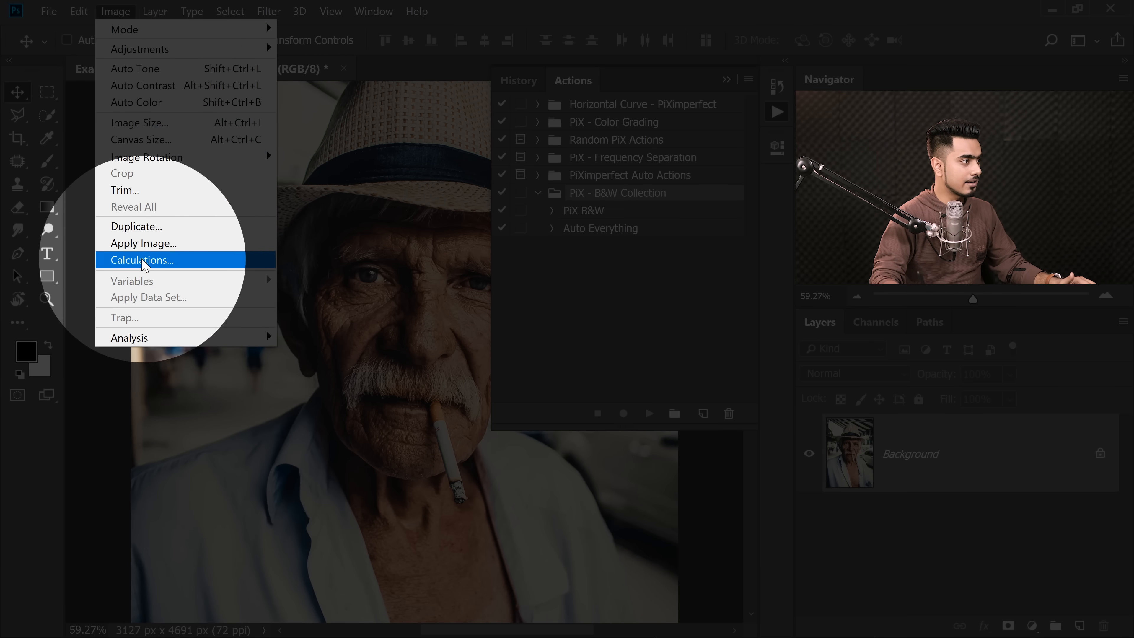
{"action": "left_click", "coordinate": [142, 260]}
{"action": "left_click_drag", "start_coordinate": [736, 167], "coordinate": [460, 127]}
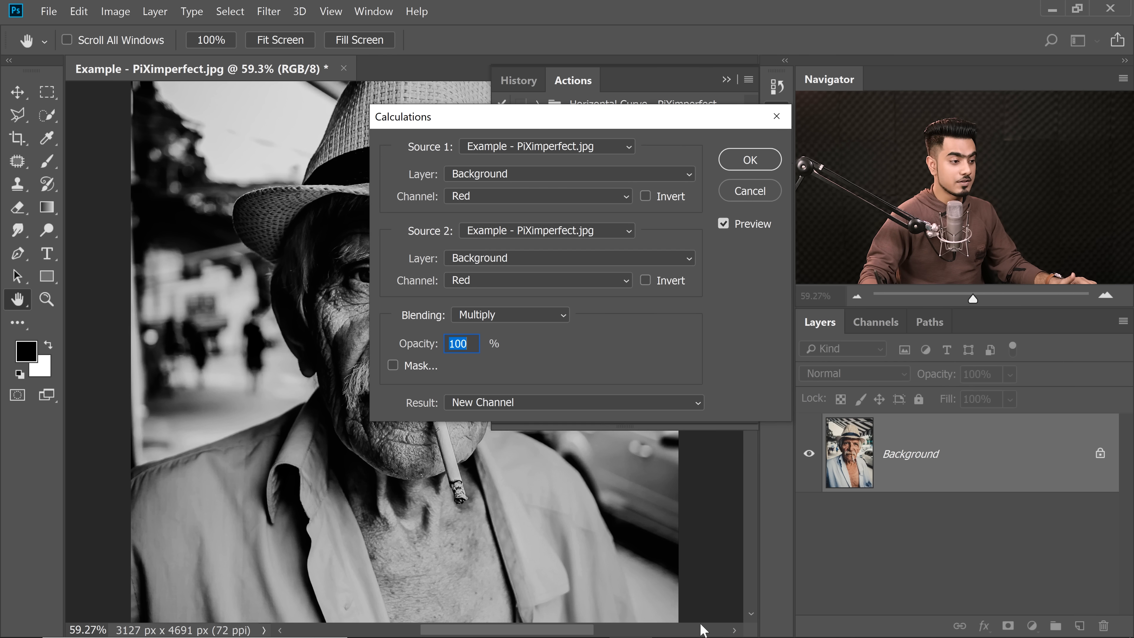
- Bring Actions1.txt up beside the Calculations dialog and examine the calculation mode and Source2 channel lines
{"action": "left_click", "coordinate": [767, 621]}
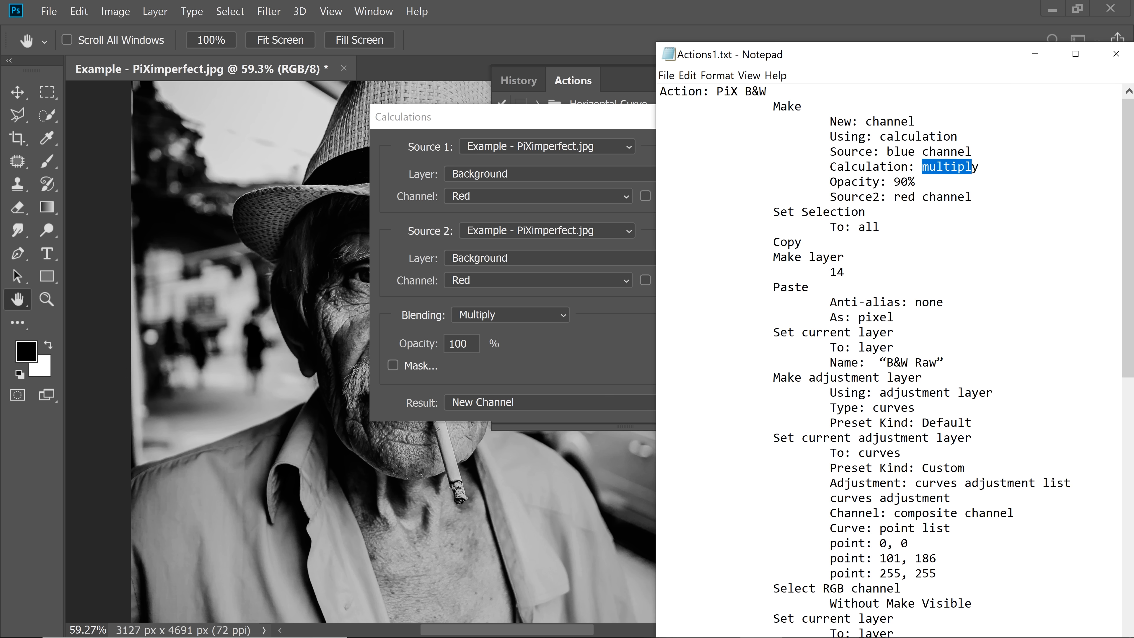
{"action": "left_click_drag", "start_coordinate": [894, 197], "coordinate": [661, 197]}
{"action": "left_click", "coordinate": [922, 197]}
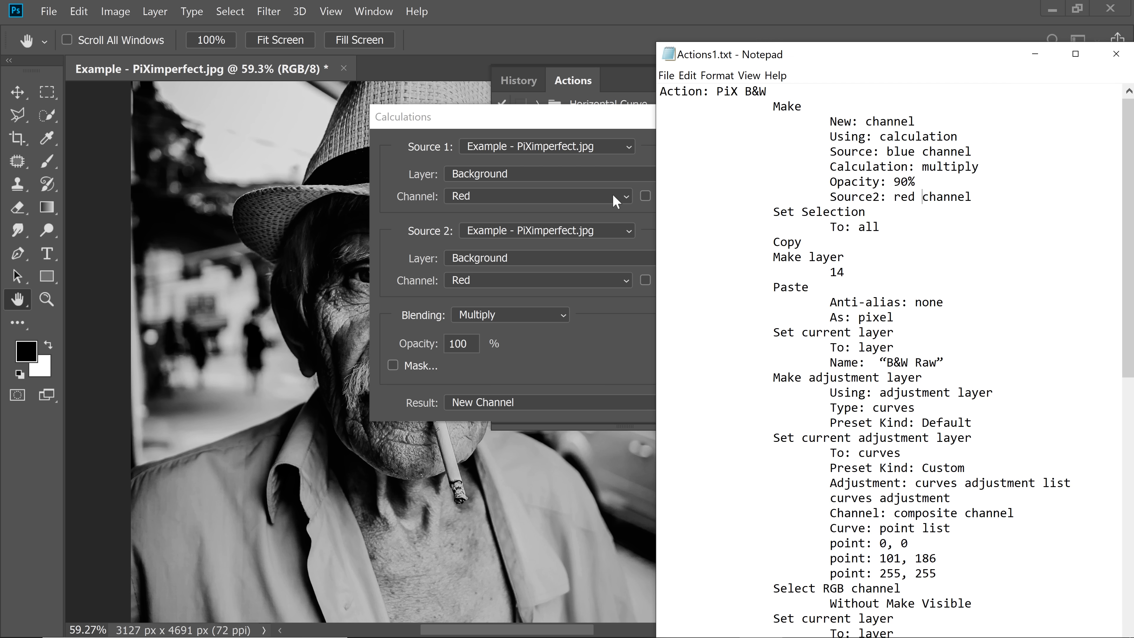
- Create a new channel with Calculations, using the Blue channel for Source 1, Red for Source 2, Multiply blending and 90% opacity
{"action": "left_click", "coordinate": [433, 126]}
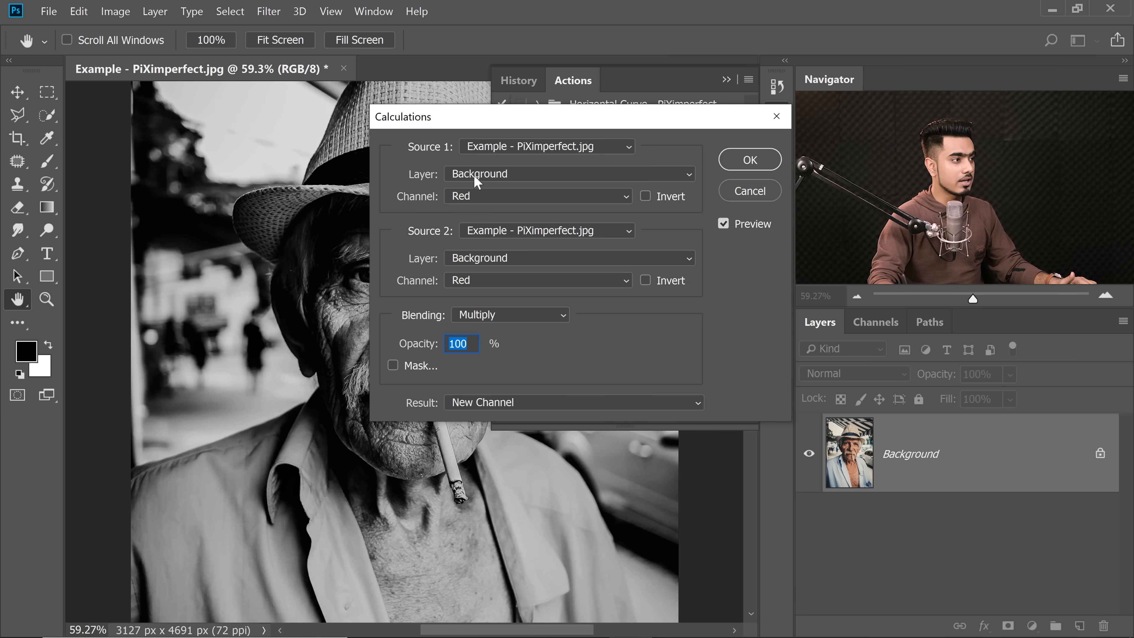
{"action": "left_click", "coordinate": [475, 199]}
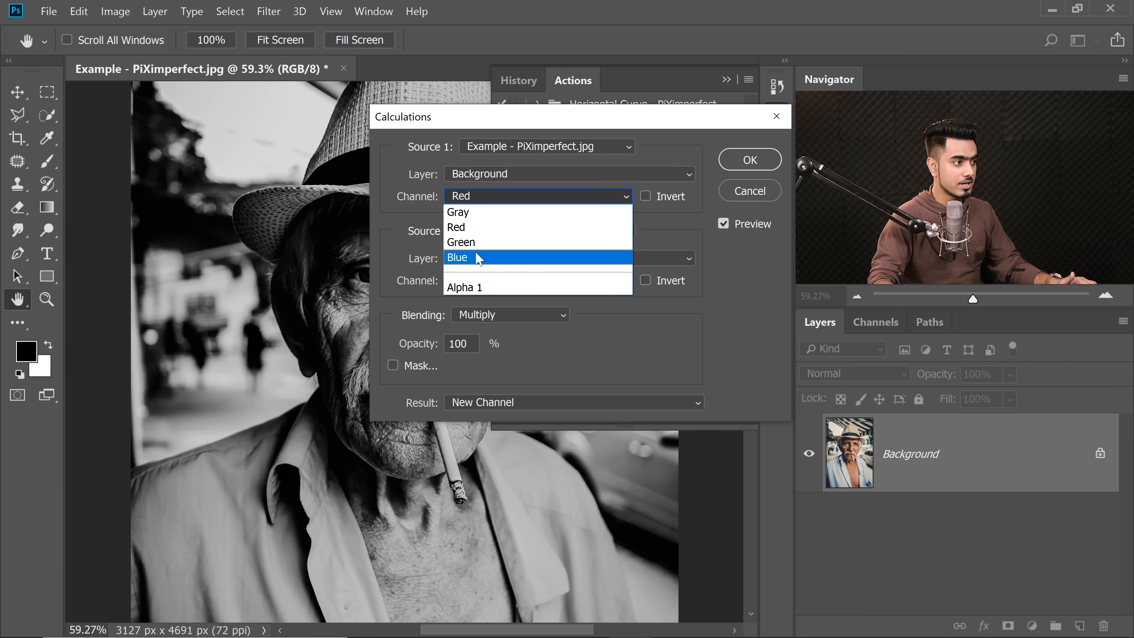
{"action": "left_click", "coordinate": [478, 257]}
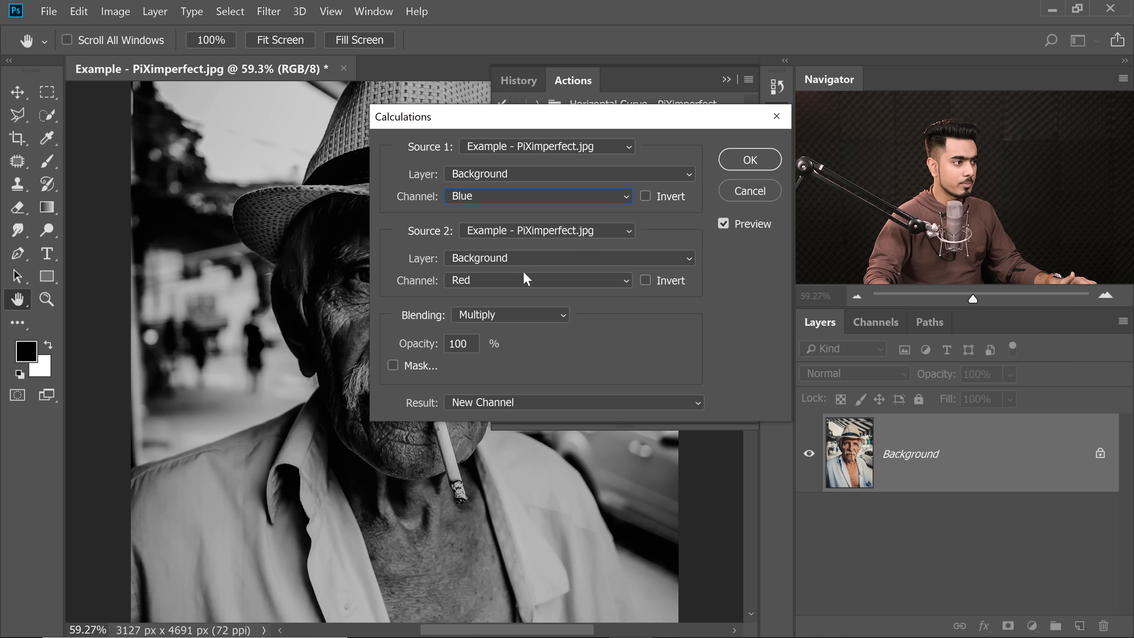
{"action": "left_click_drag", "start_coordinate": [470, 344], "coordinate": [394, 352]}
{"action": "type", "text": "90"}
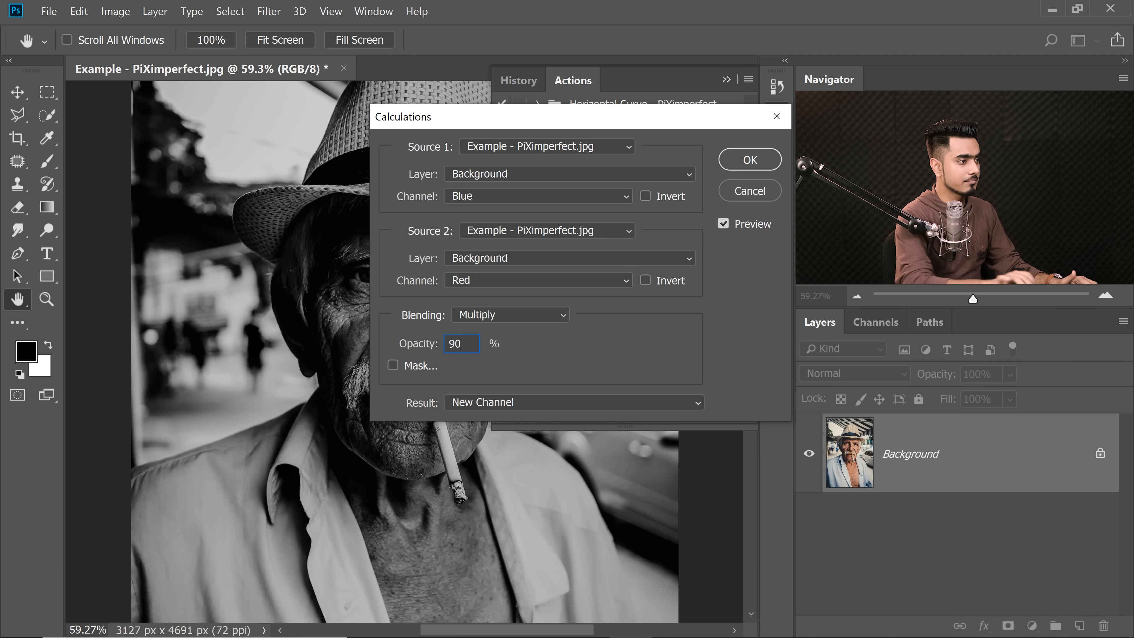
{"action": "left_click", "coordinate": [711, 622]}
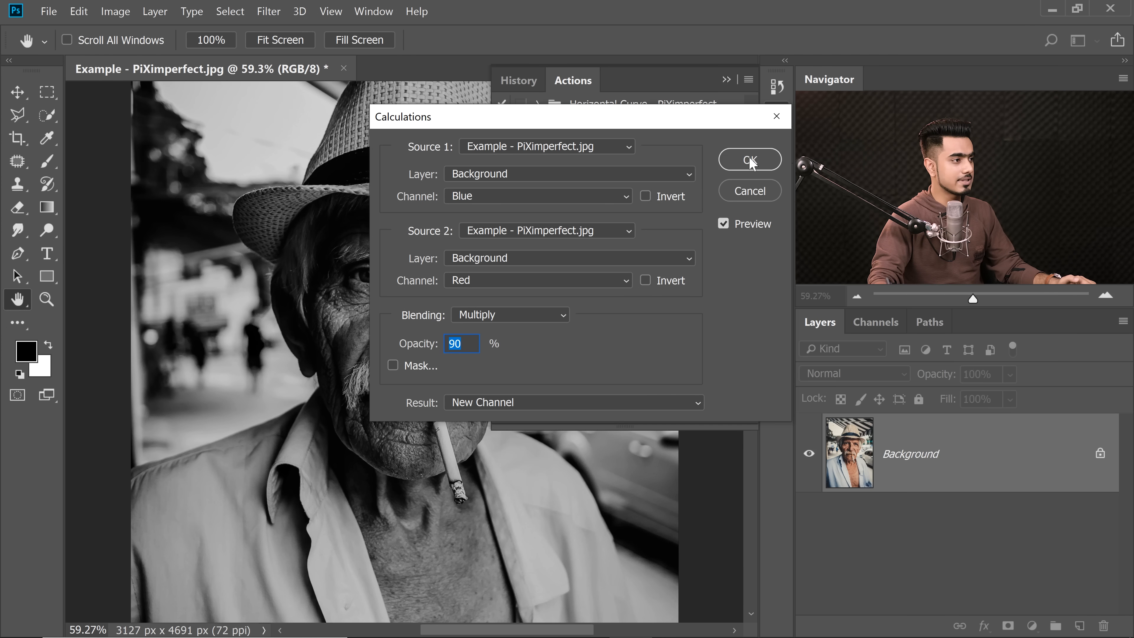
{"action": "left_click", "coordinate": [750, 160]}
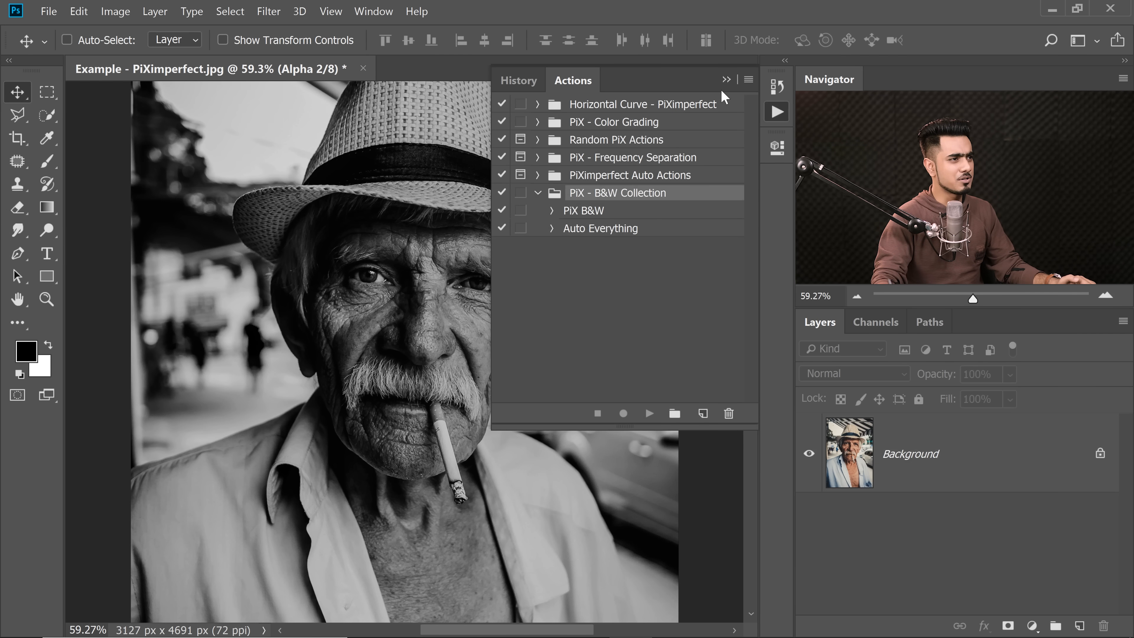
- Close Actions1.txt in Notepad without saving its changes
{"action": "left_click", "coordinate": [726, 81]}
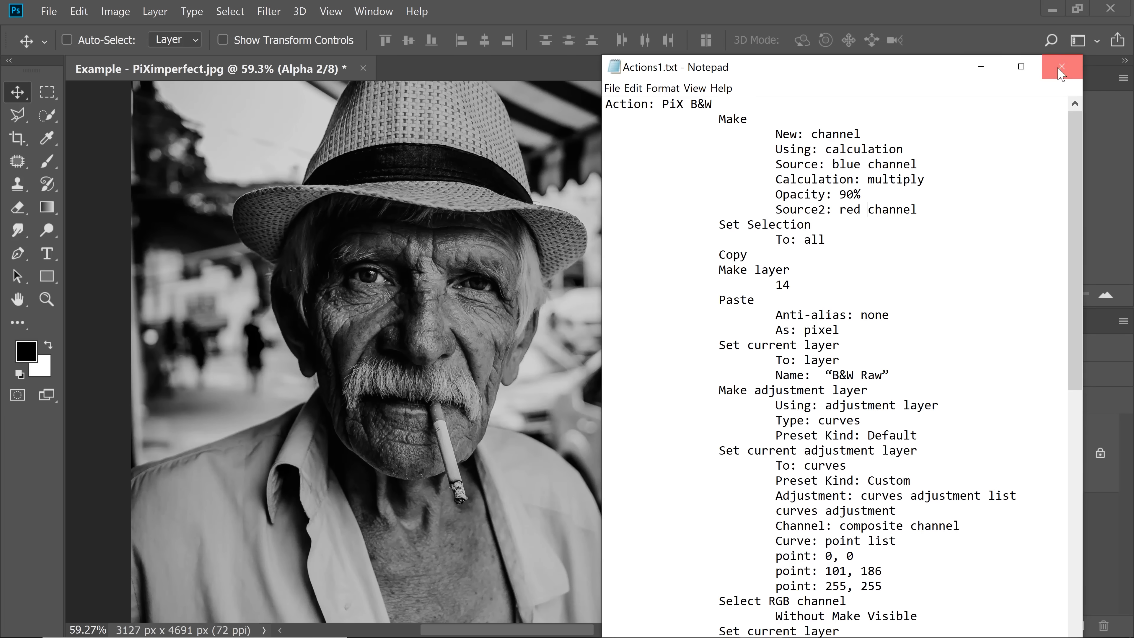
{"action": "left_click", "coordinate": [1061, 68]}
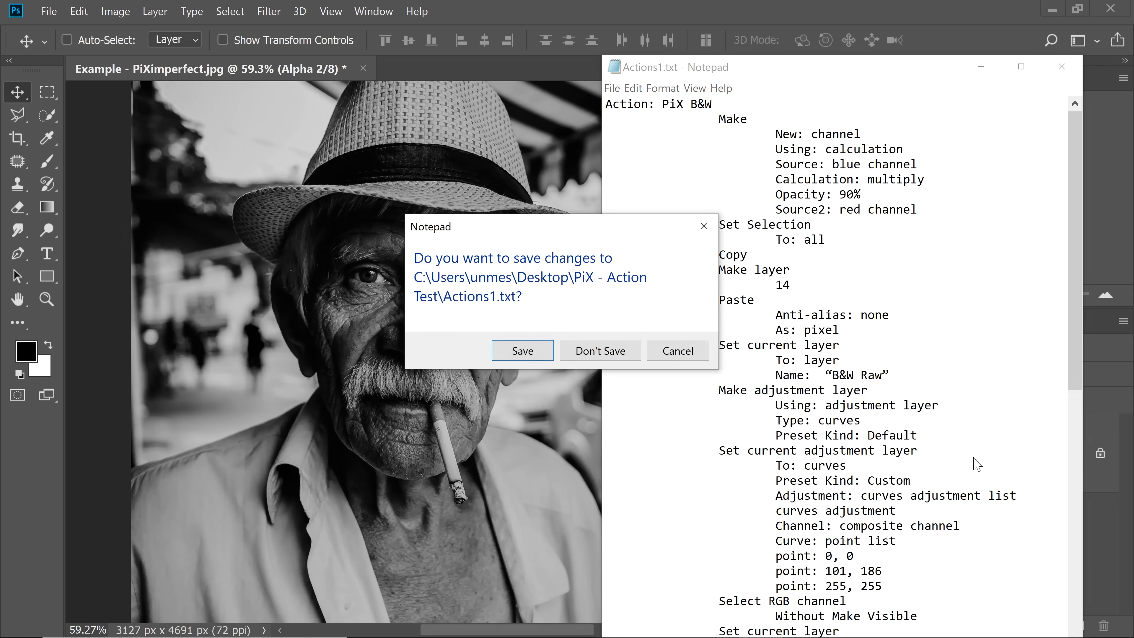
{"action": "left_click", "coordinate": [576, 352]}
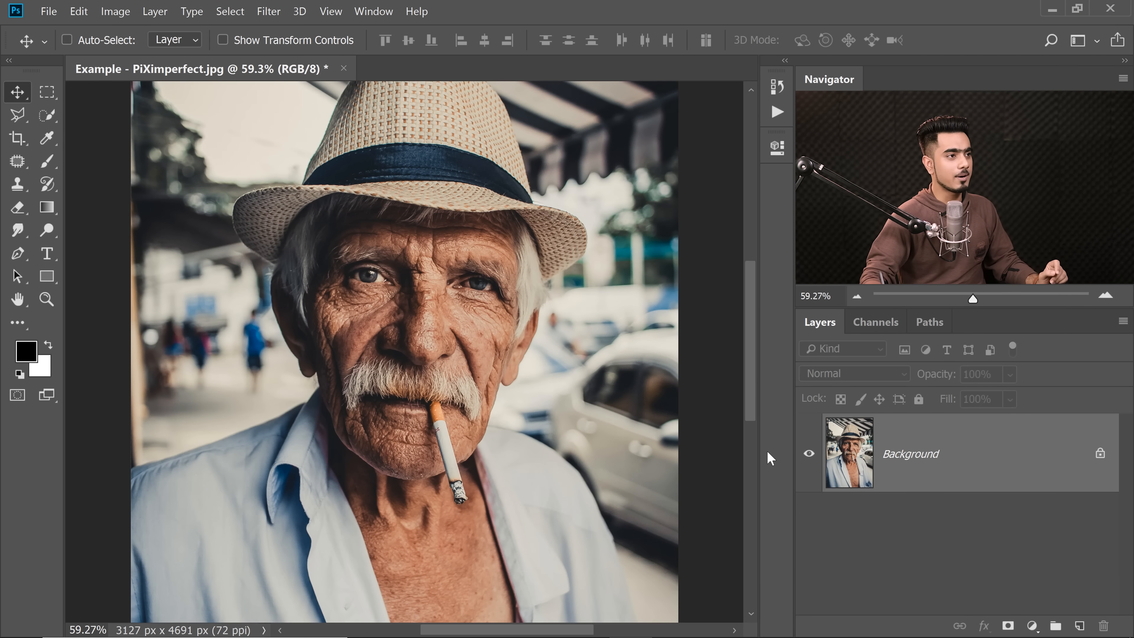
- Select the PiX B&W action in the PiX - B&W Collection set and expand it to list its recorded steps
{"action": "left_click", "coordinate": [778, 113]}
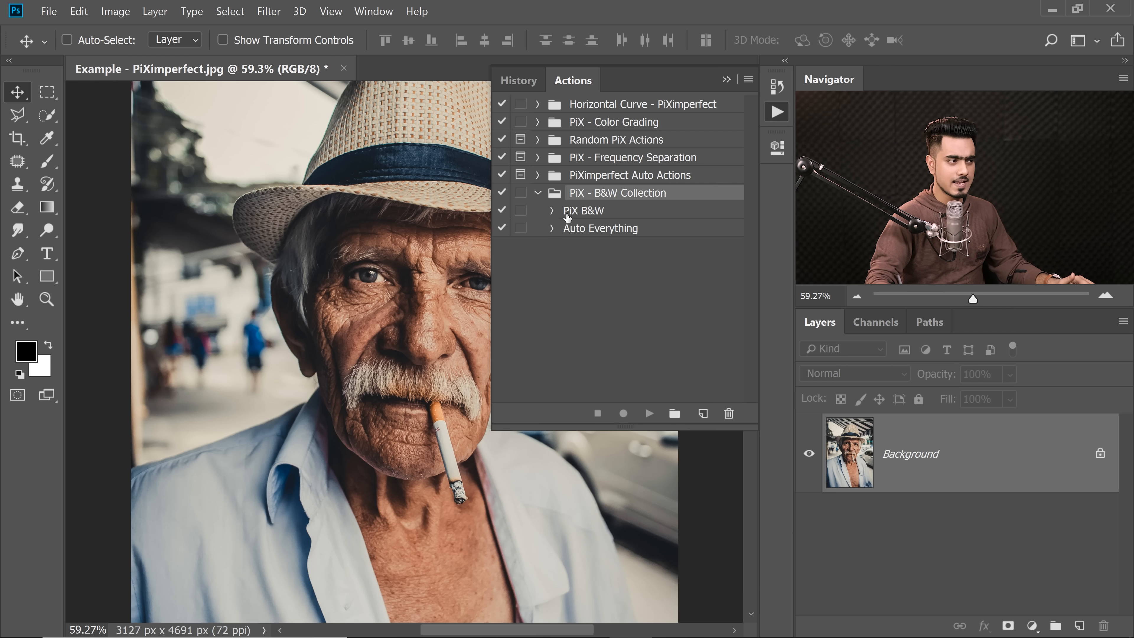
{"action": "left_click", "coordinate": [576, 211]}
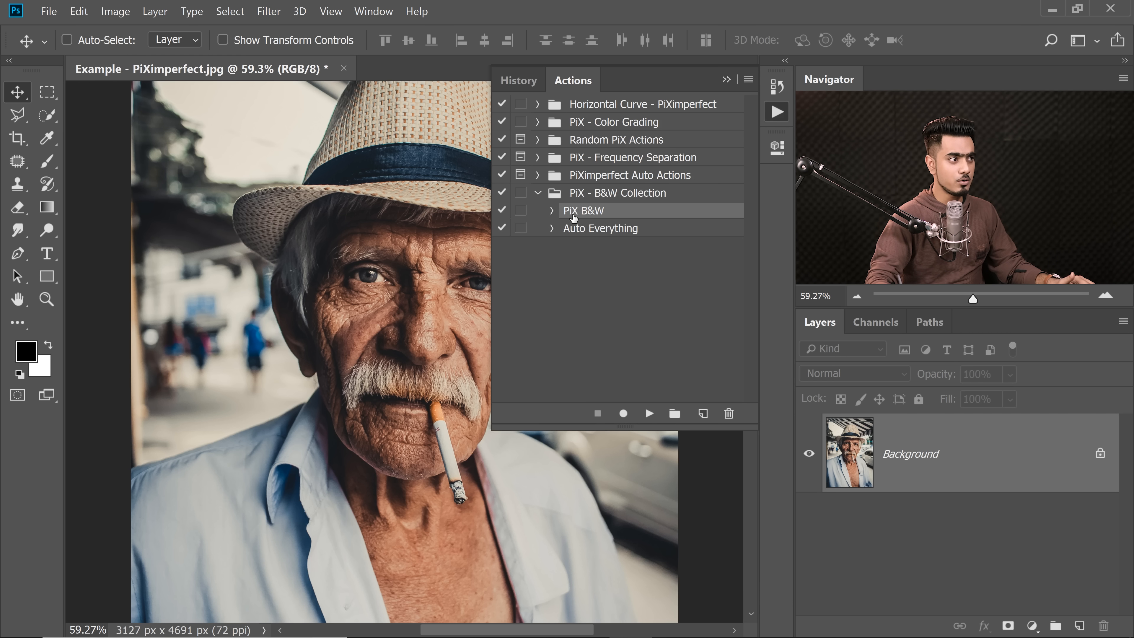
{"action": "left_click", "coordinate": [553, 211]}
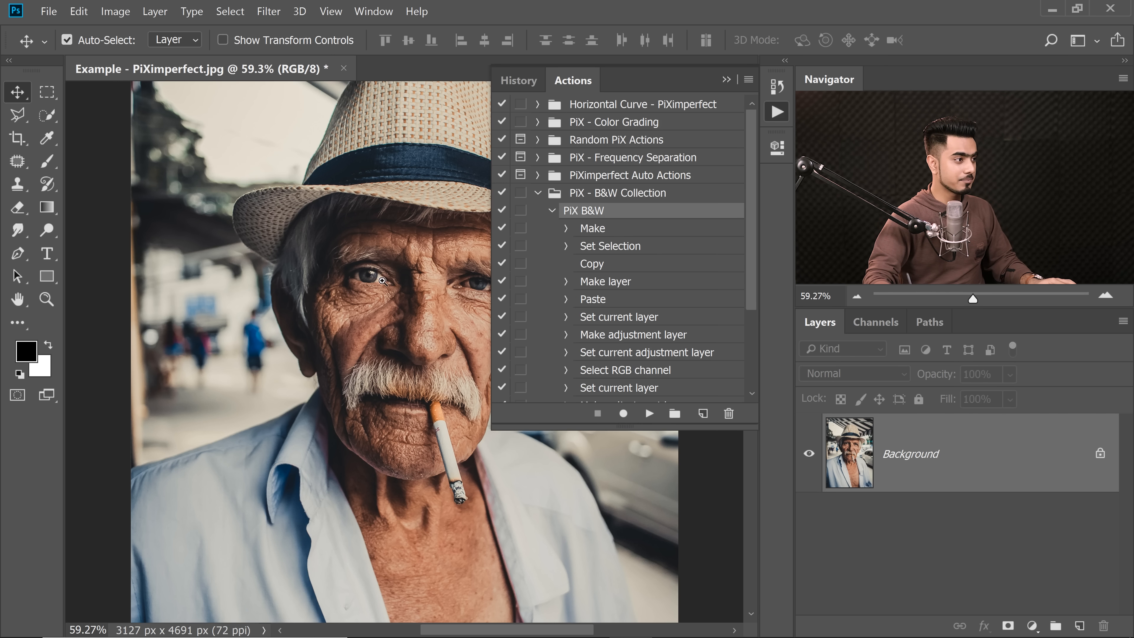
{"action": "scroll", "coordinate": [387, 275], "scroll_direction": "up", "scroll_amount": 4}
{"action": "scroll", "coordinate": [387, 274], "scroll_direction": "down", "scroll_amount": 2}
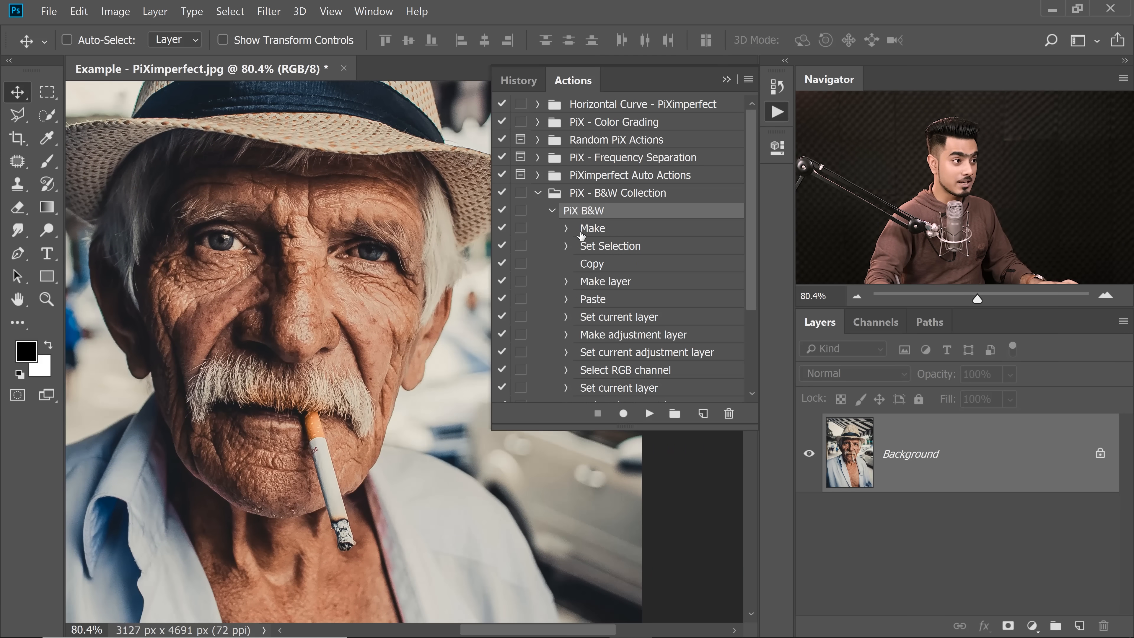
- Expand the action's first Make step and run it alone, accepting its recorded Blue and Red channel Multiply calculation at 90% opacity
{"action": "left_click", "coordinate": [567, 229]}
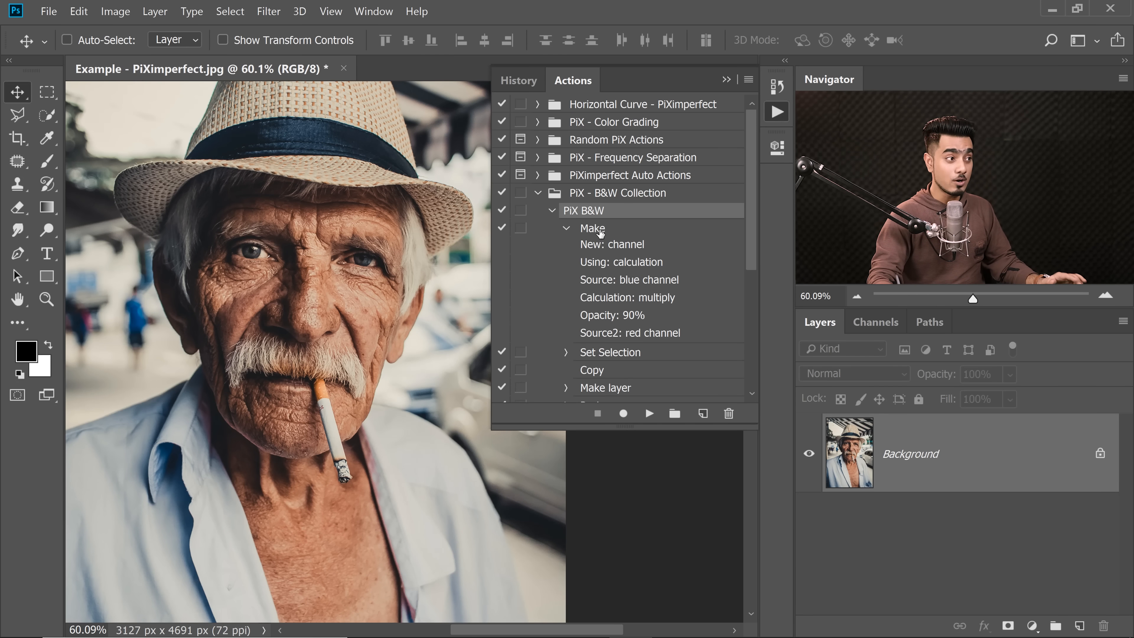
{"action": "double_click", "coordinate": [601, 235]}
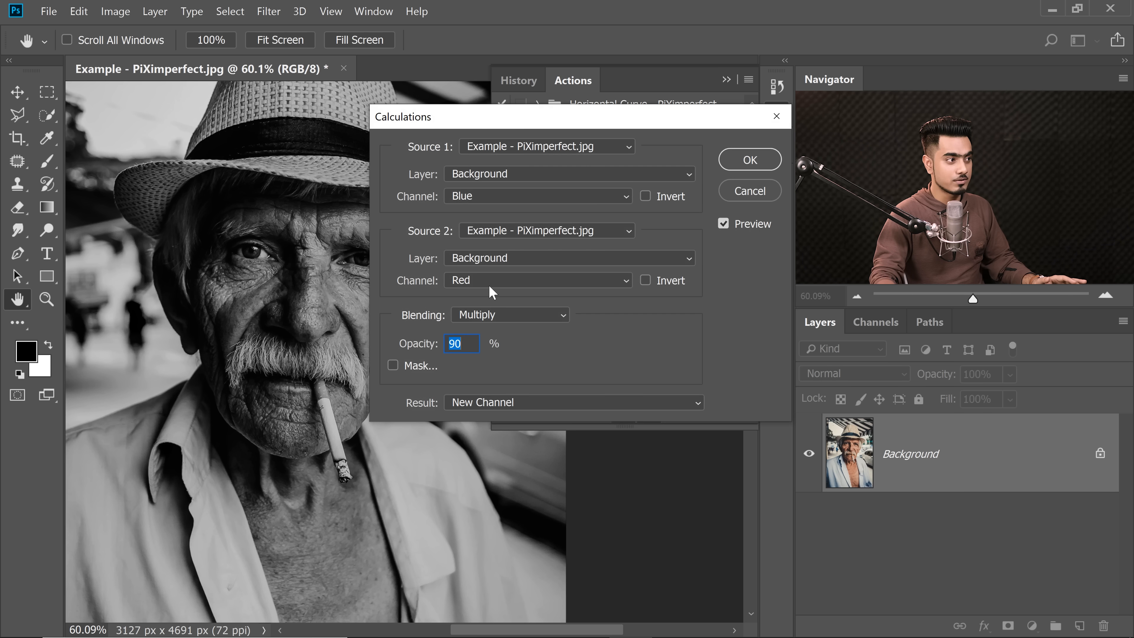
{"action": "left_click", "coordinate": [759, 160]}
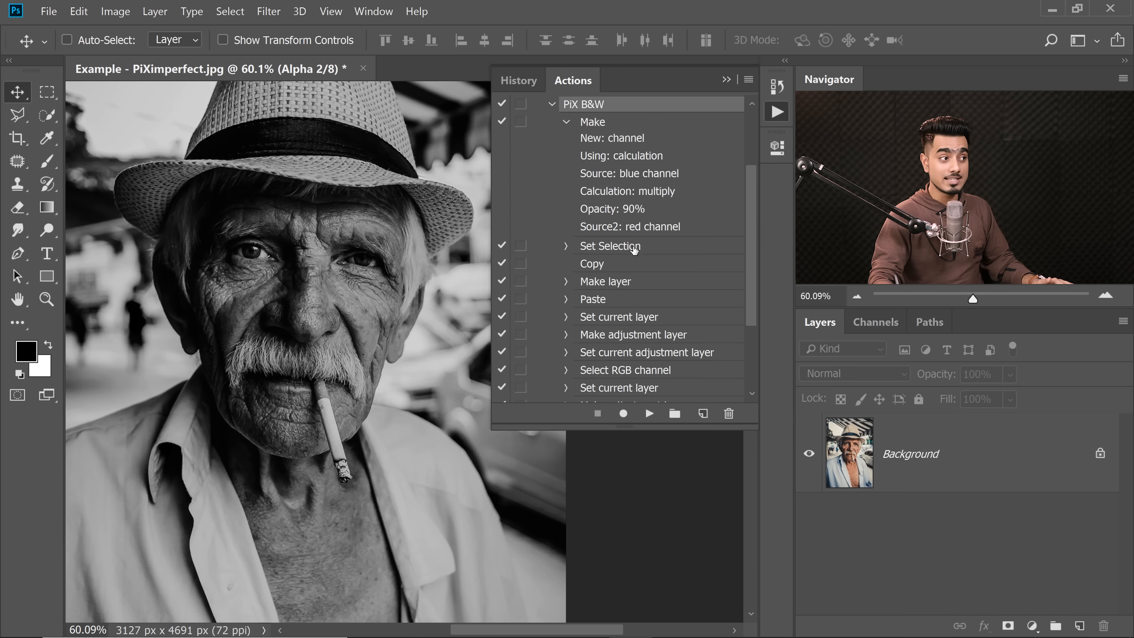
- Expand the action's Set Selection step and run it alone to select the entire photo
{"action": "left_click", "coordinate": [566, 246]}
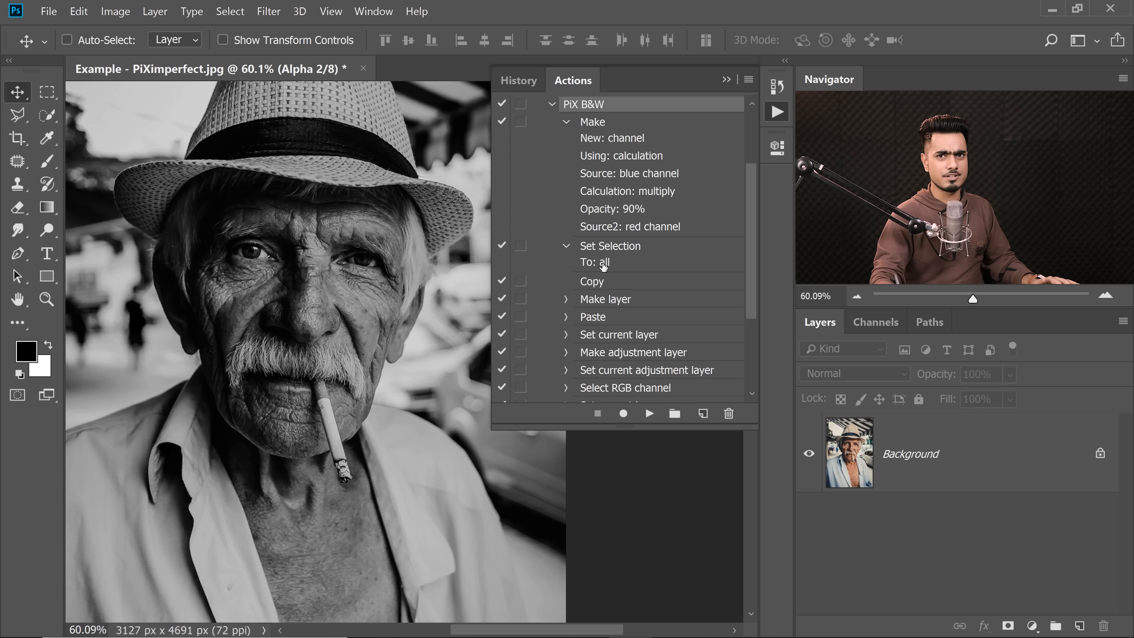
{"action": "double_click", "coordinate": [585, 249]}
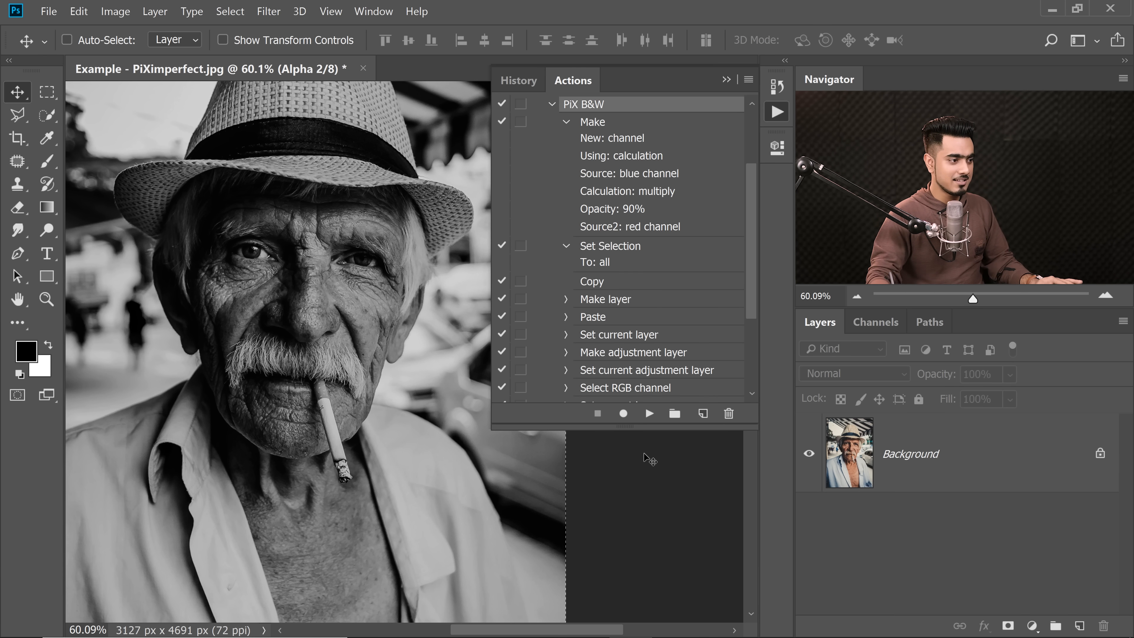
{"action": "key", "text": "ctrl+0"}
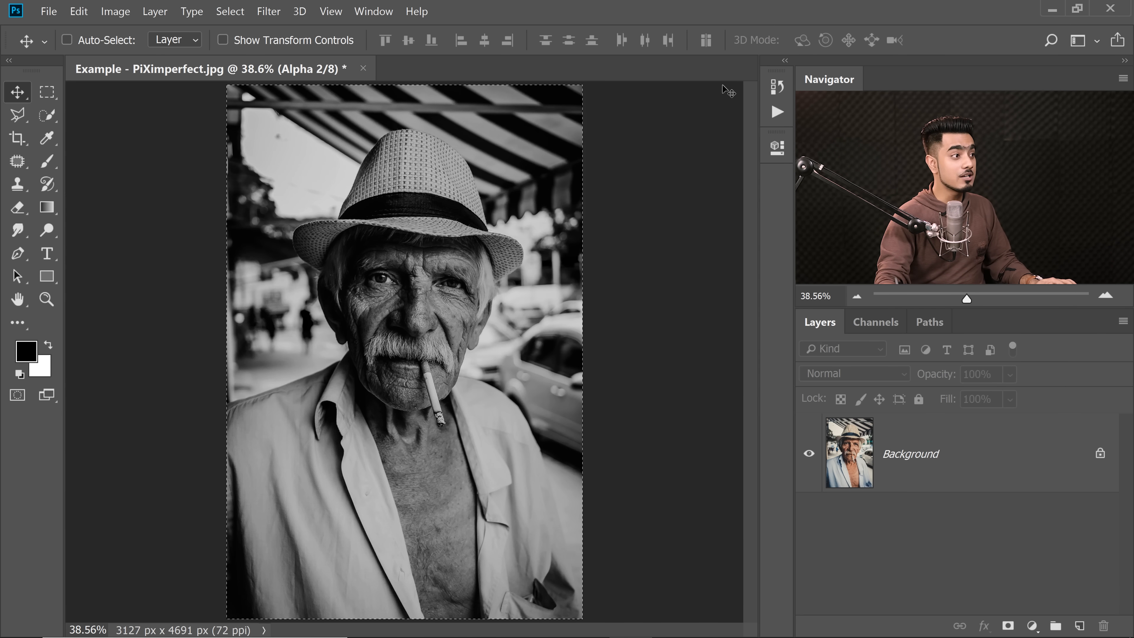
{"action": "left_click", "coordinate": [729, 82]}
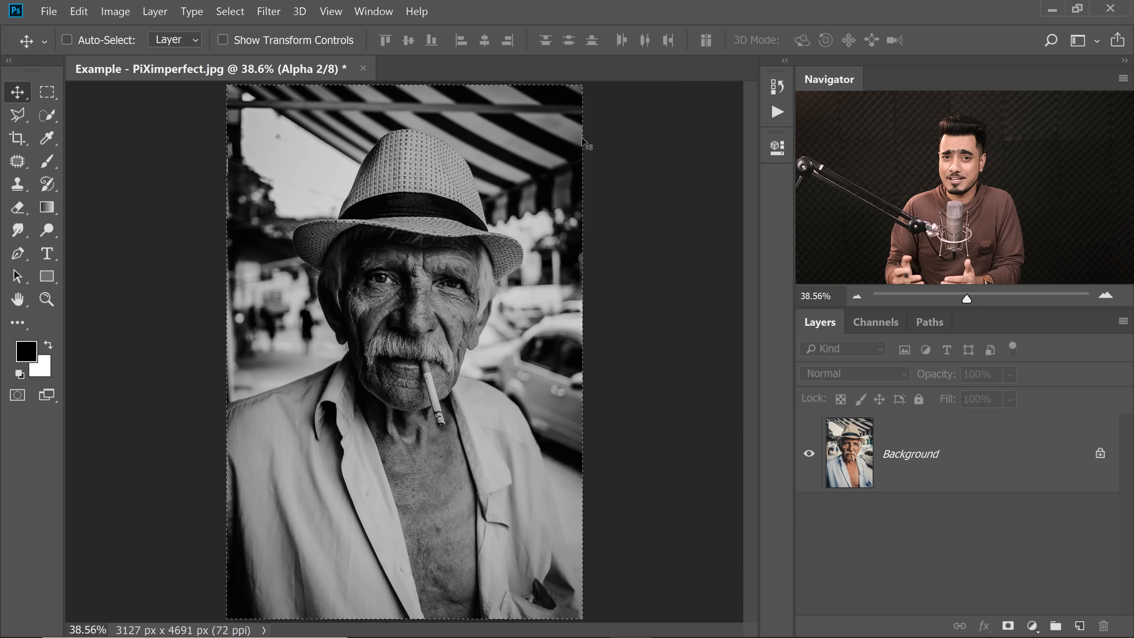